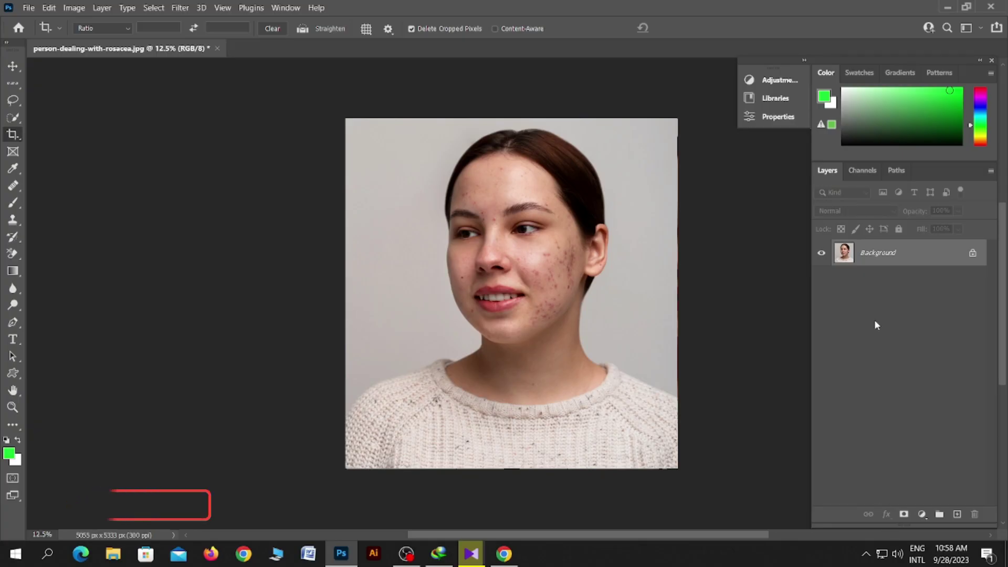
# Step: Duplicate the Background layer into a Background copy
pyautogui.rightClick(882, 254)
pyautogui.click(924, 280)
pyautogui.click(609, 145)
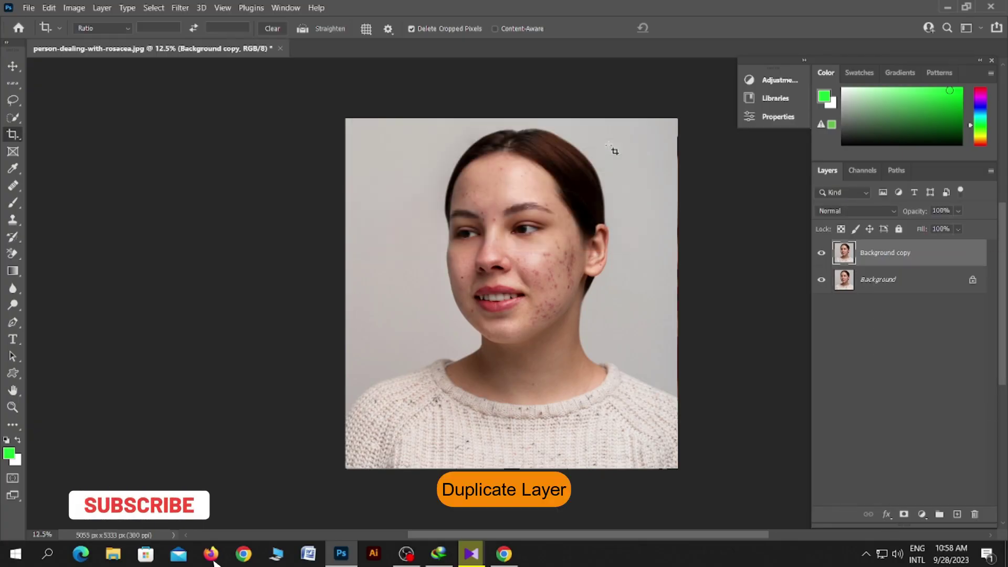
# Step: Add Black & White and Curves adjustment layers, lifting the curve's black point slightly
pyautogui.click(922, 514)
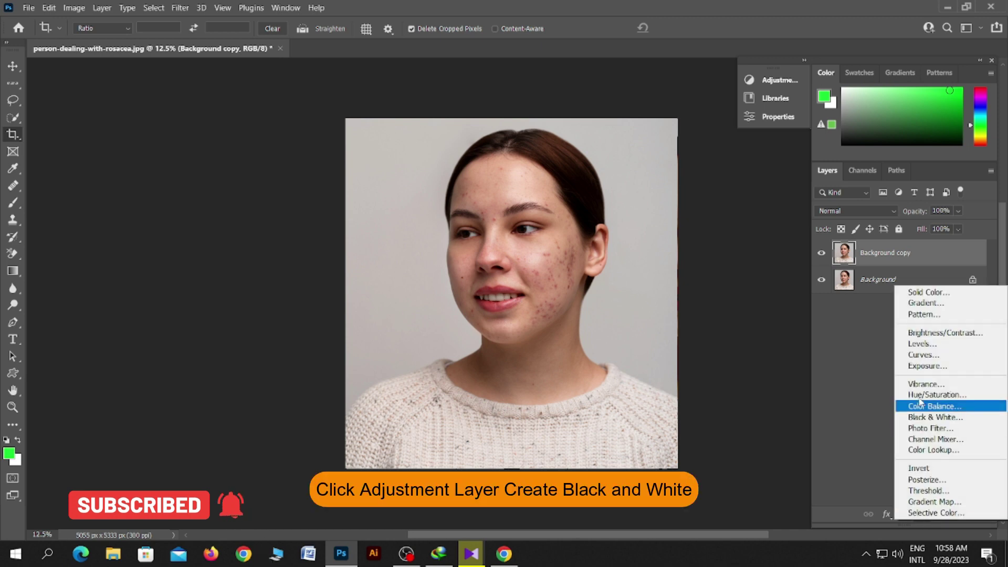
pyautogui.click(943, 419)
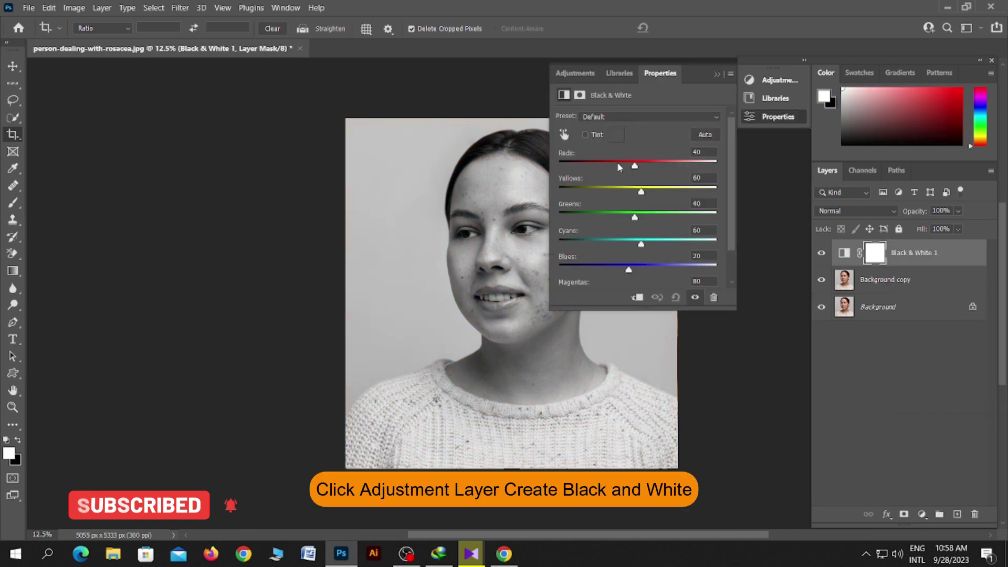
pyautogui.click(717, 74)
pyautogui.click(921, 515)
pyautogui.click(923, 346)
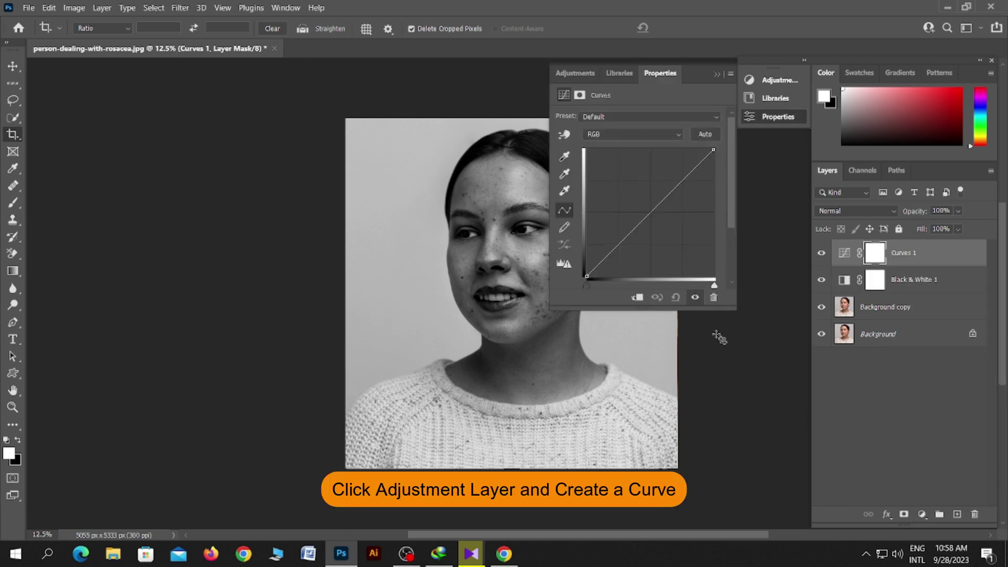
pyautogui.moveTo(584, 272); pyautogui.dragTo(584, 268)
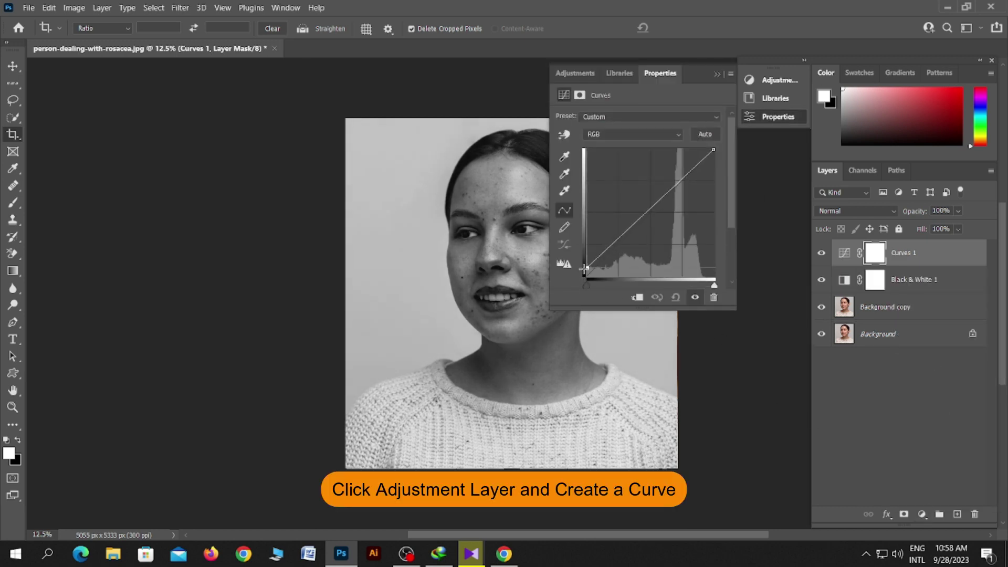
pyautogui.click(717, 75)
# Step: Add an empty Layer 1 above Background copy and set the Healing Brush to Current & Below
pyautogui.click(885, 306)
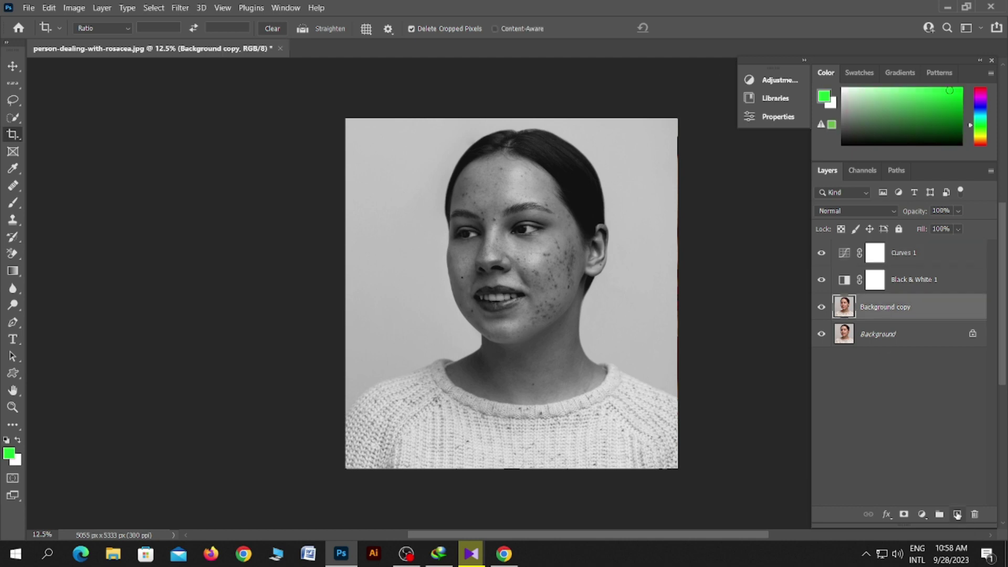
pyautogui.click(956, 514)
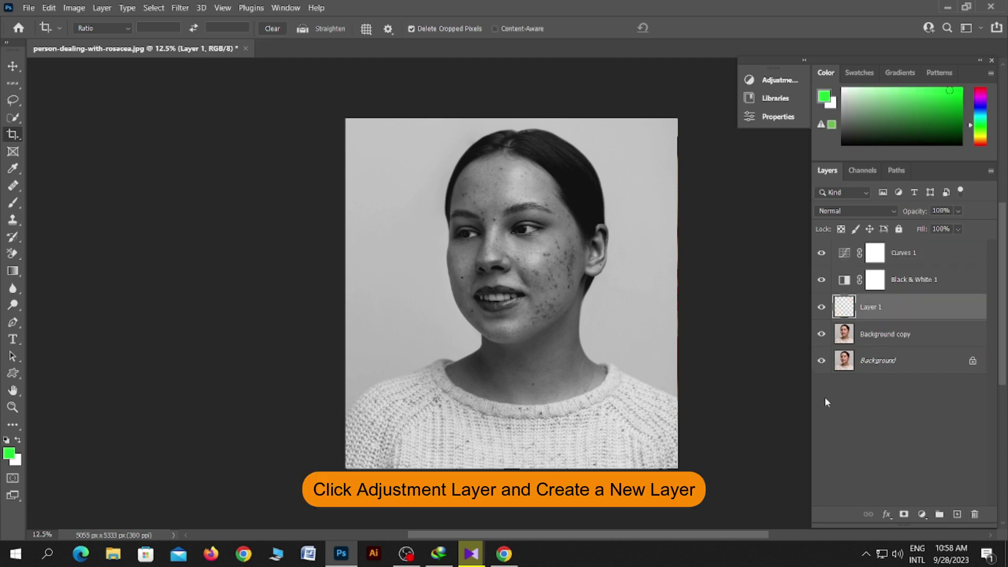
pyautogui.rightClick(15, 185)
pyautogui.click(68, 200)
pyautogui.click(519, 28)
pyautogui.click(512, 29)
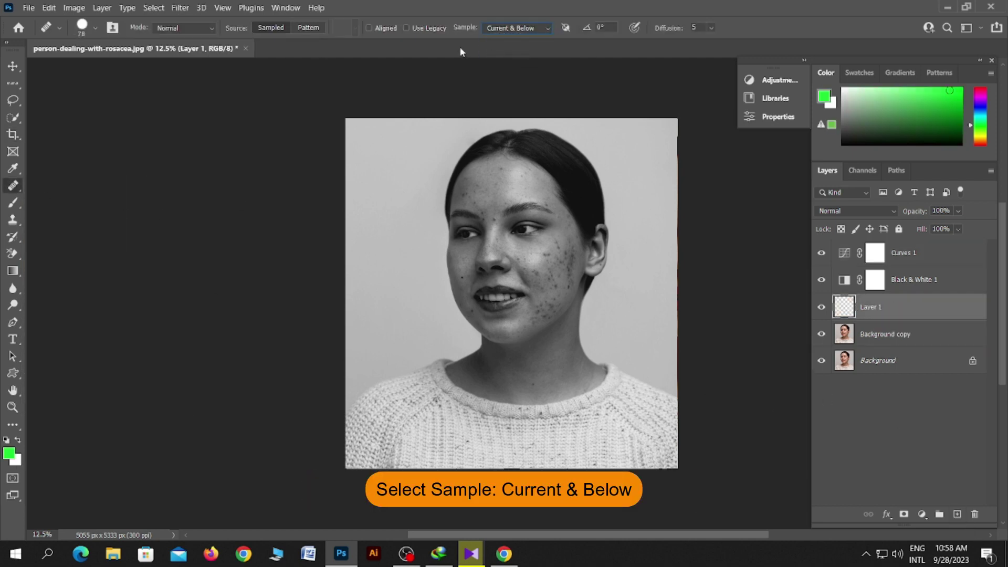
pyautogui.scroll(2, 456, 218)
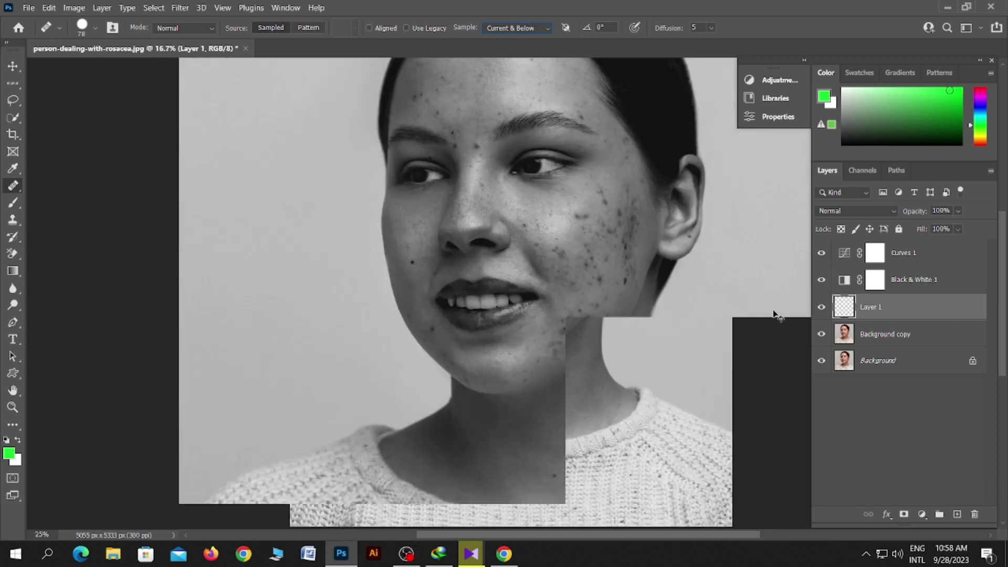
pyautogui.scroll(2, 456, 218)
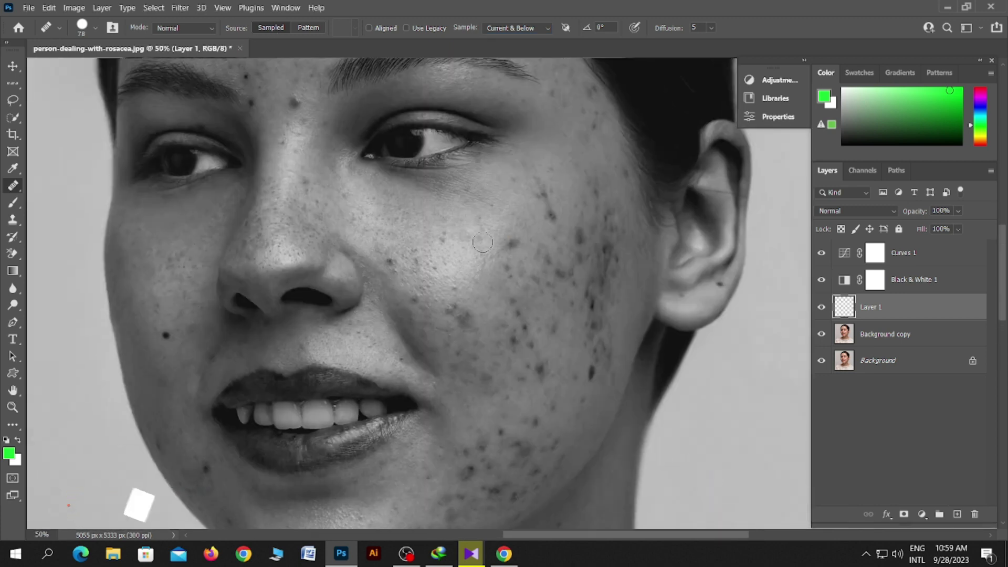
# Step: Heal the dark spots and acne across the cheeks on Layer 1
pyautogui.keyDown('alt'); pyautogui.click(497, 253); pyautogui.keyUp('alt')
pyautogui.click(407, 291)
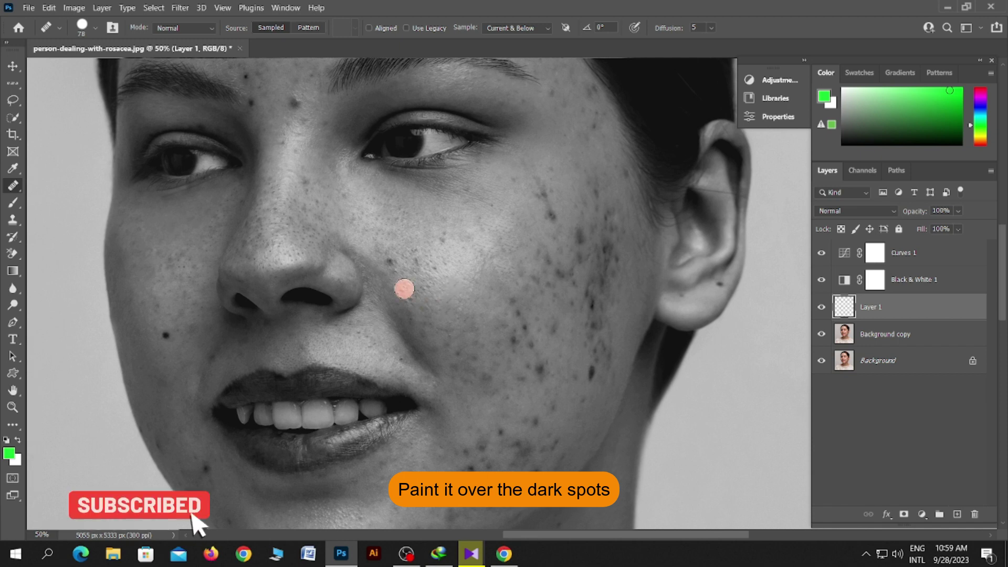
pyautogui.click(542, 190)
pyautogui.click(551, 213)
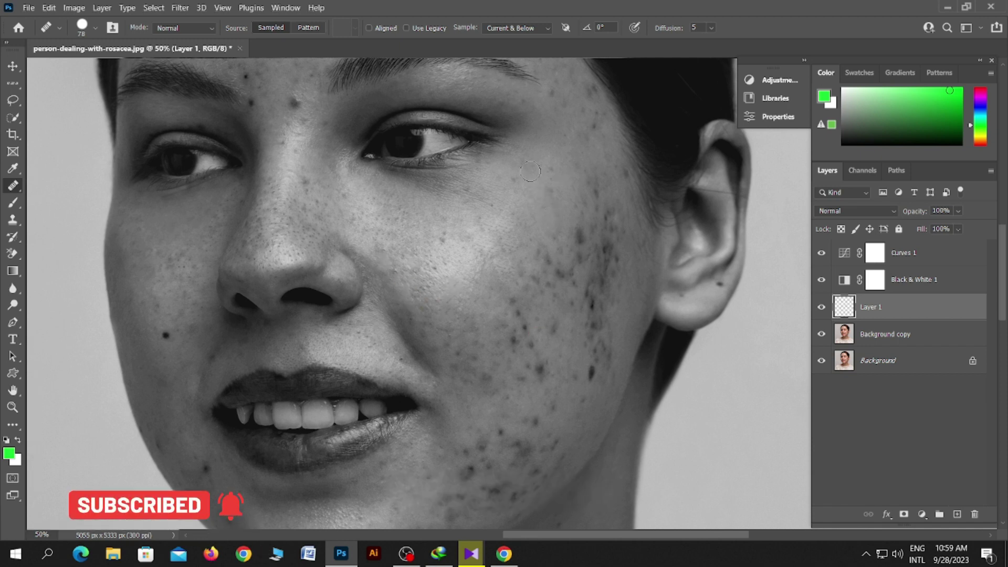
pyautogui.click(615, 176)
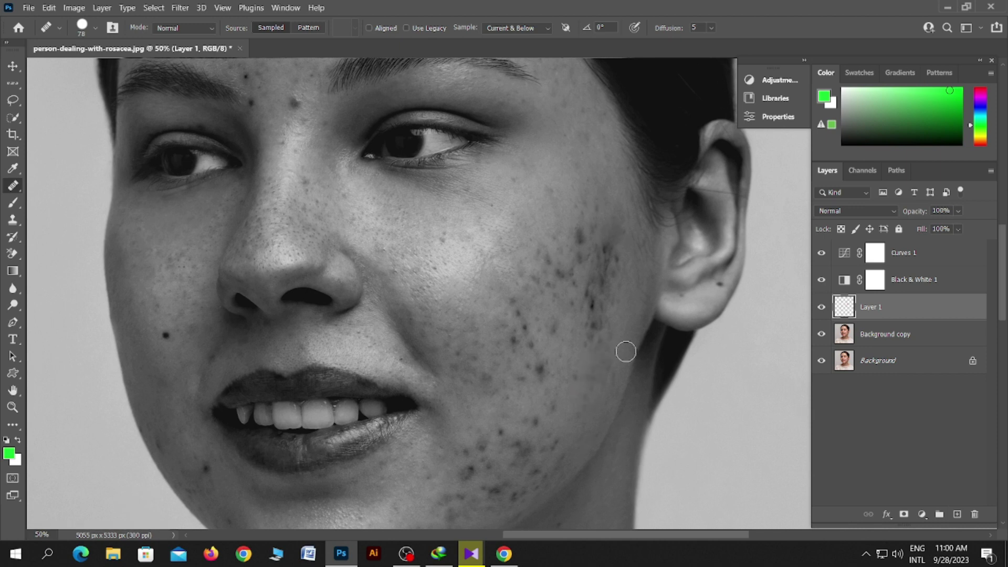
pyautogui.click(591, 303)
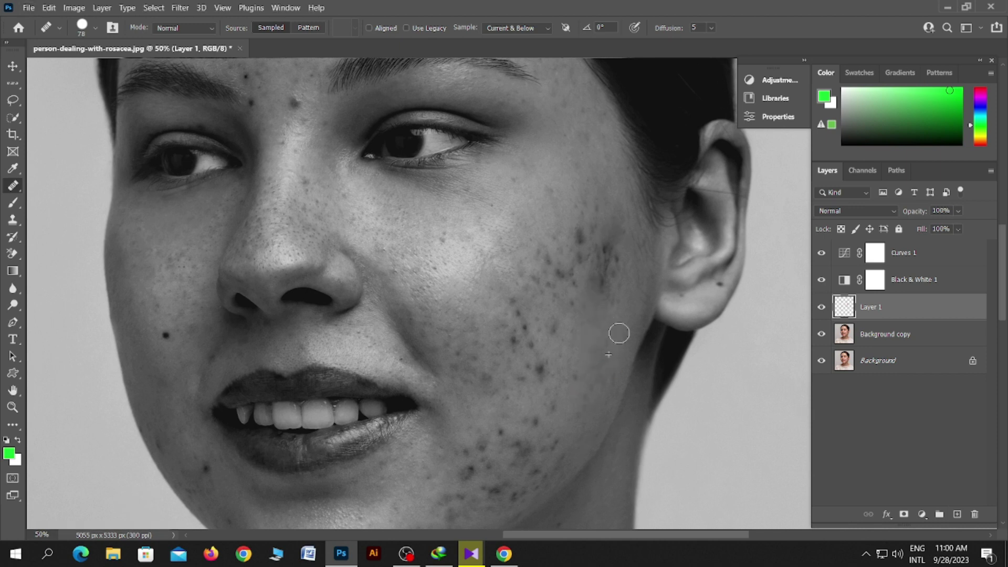
pyautogui.click(581, 239)
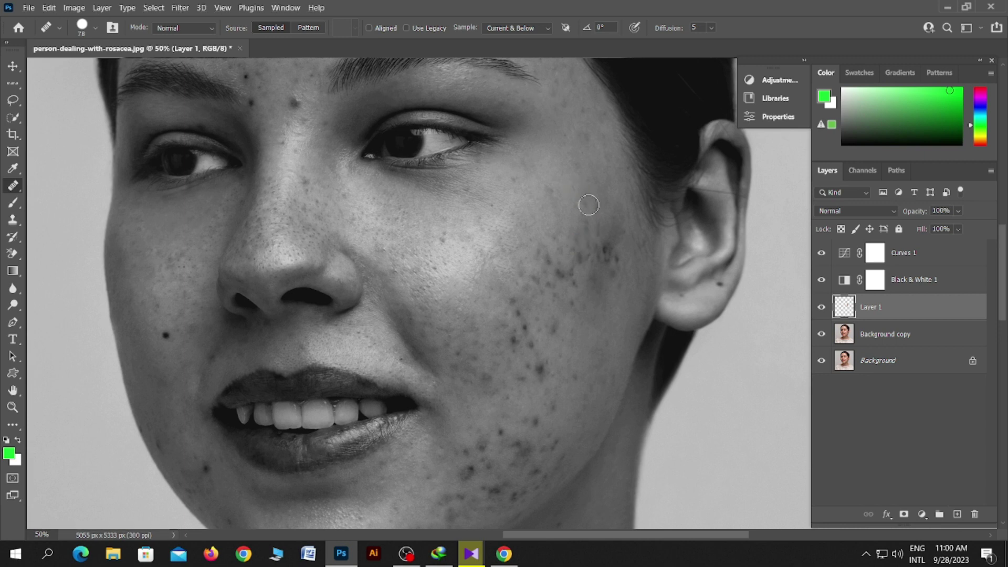
pyautogui.hotkey('ctrl', '+')
pyautogui.click(610, 225)
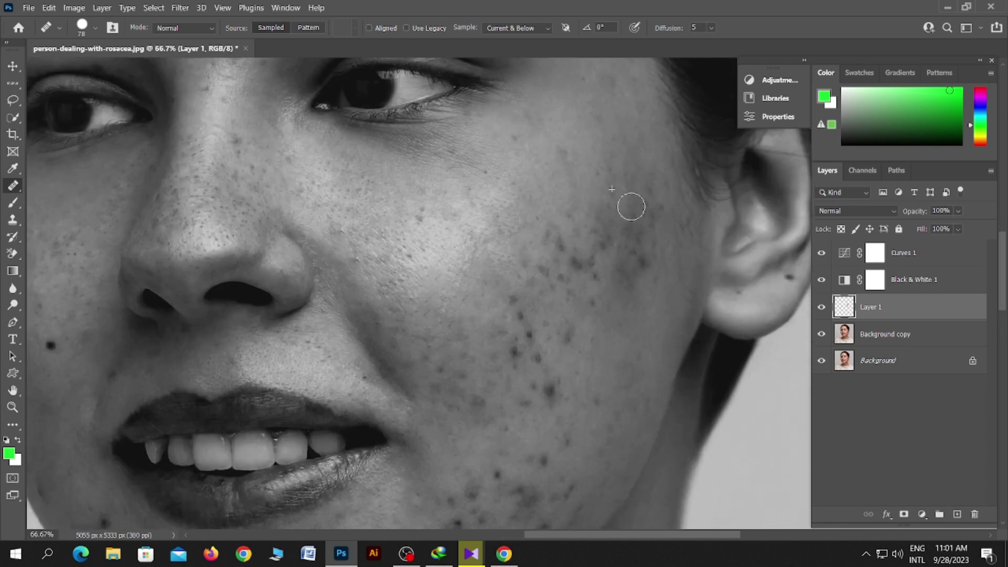
pyautogui.click(580, 263)
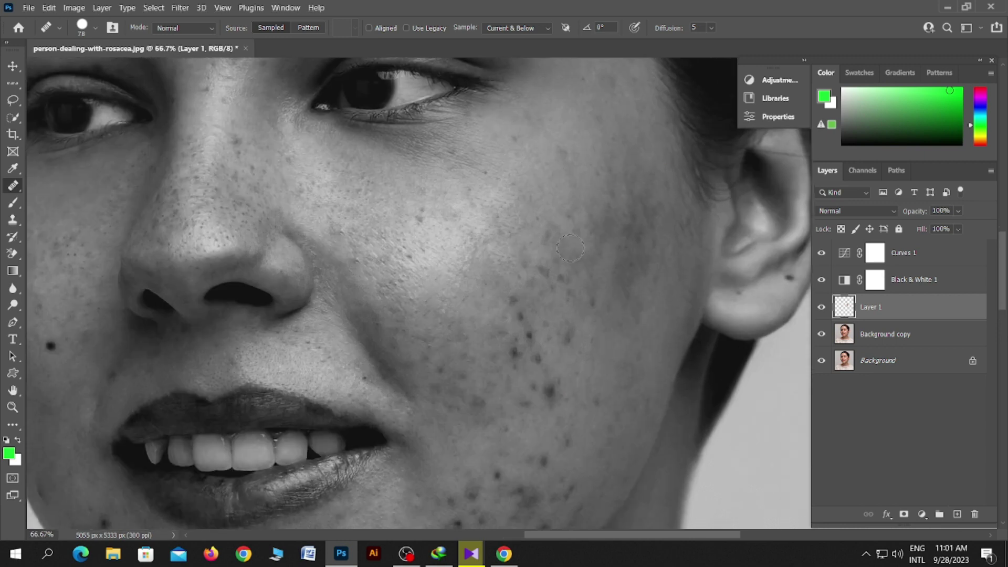
pyautogui.click(588, 272)
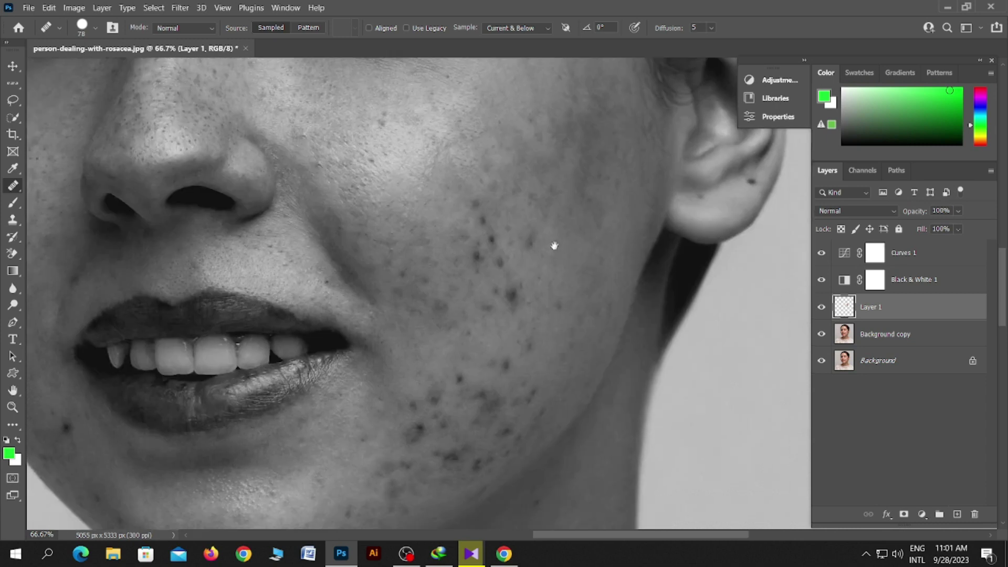
pyautogui.moveTo(593, 334); pyautogui.dragTo(551, 241)
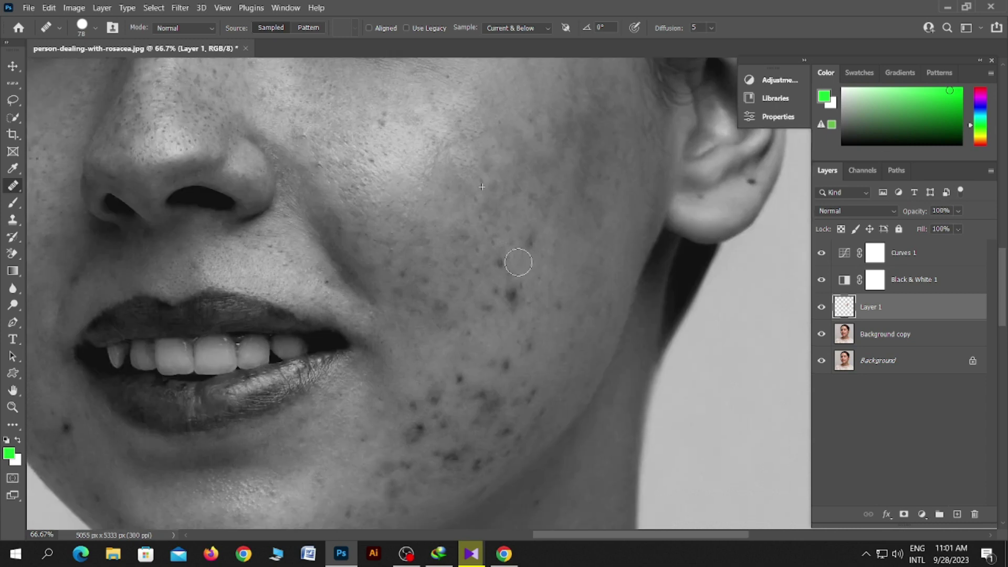
pyautogui.click(510, 301)
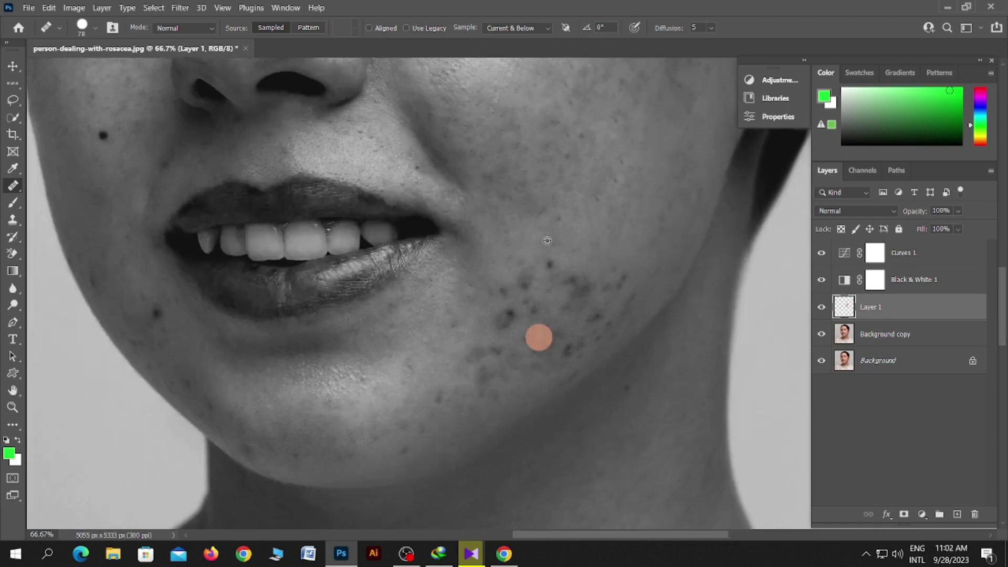
# Step: With a 99-pixel brush, heal blemishes on the chin, jaw, cheek, nose bridge and brow
pyautogui.moveTo(448, 450); pyautogui.dragTo(537, 334)
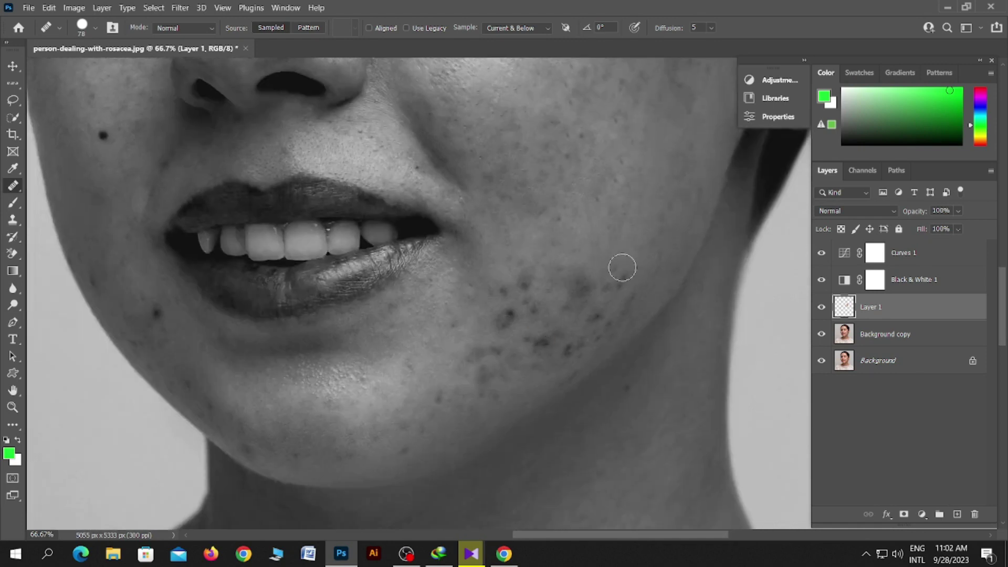
pyautogui.moveTo(585, 248); pyautogui.dragTo(604, 249)
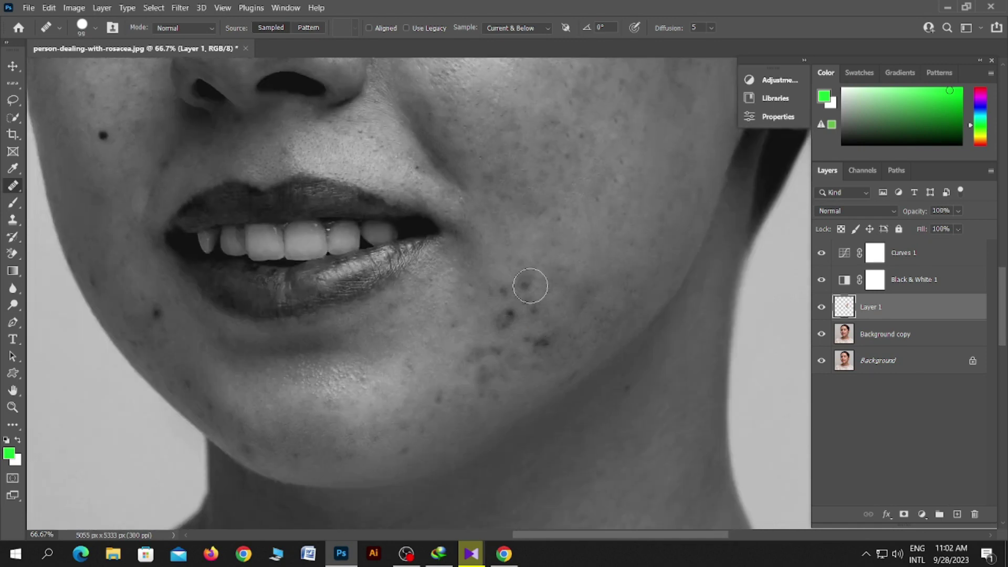
pyautogui.click(540, 343)
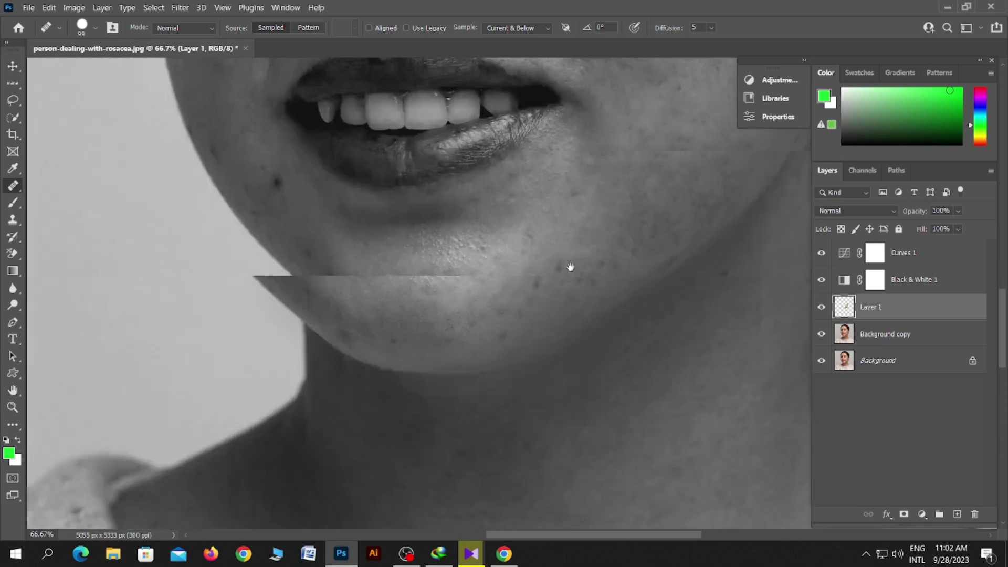
pyautogui.scroll(-3, 592, 281)
pyautogui.hscroll(-3, 593, 281)
pyautogui.click(300, 253)
pyautogui.scroll(3, 284, 212)
pyautogui.hscroll(-3, 284, 212)
pyautogui.click(463, 177)
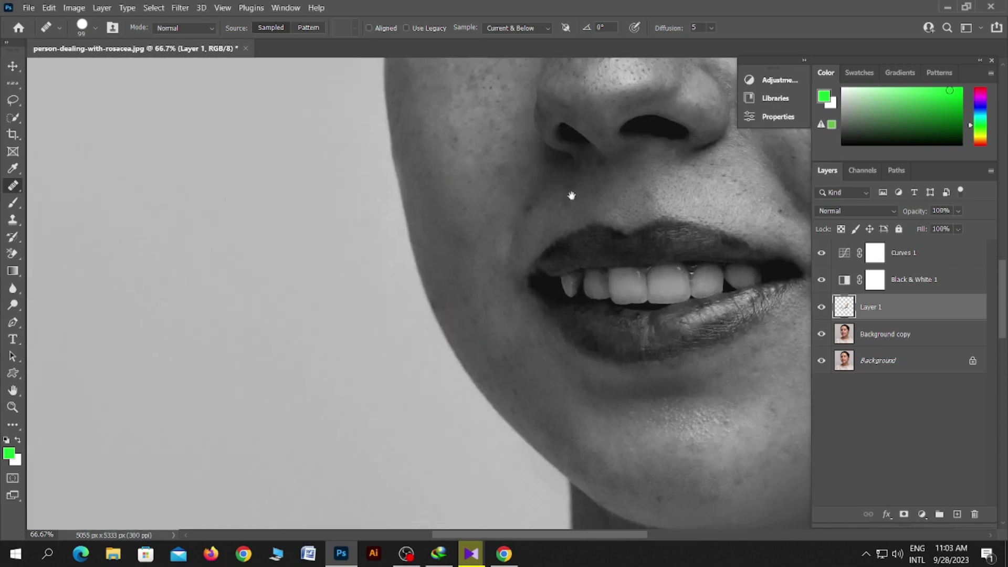
pyautogui.scroll(3, 569, 196)
pyautogui.click(531, 285)
pyautogui.scroll(3, 619, 285)
pyautogui.hscroll(2, 619, 286)
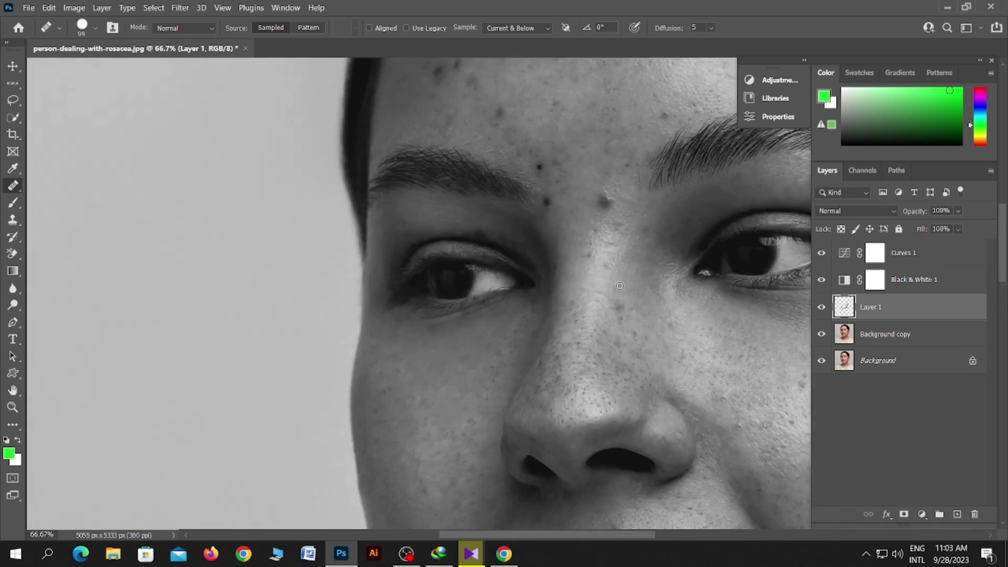
pyautogui.click(598, 335)
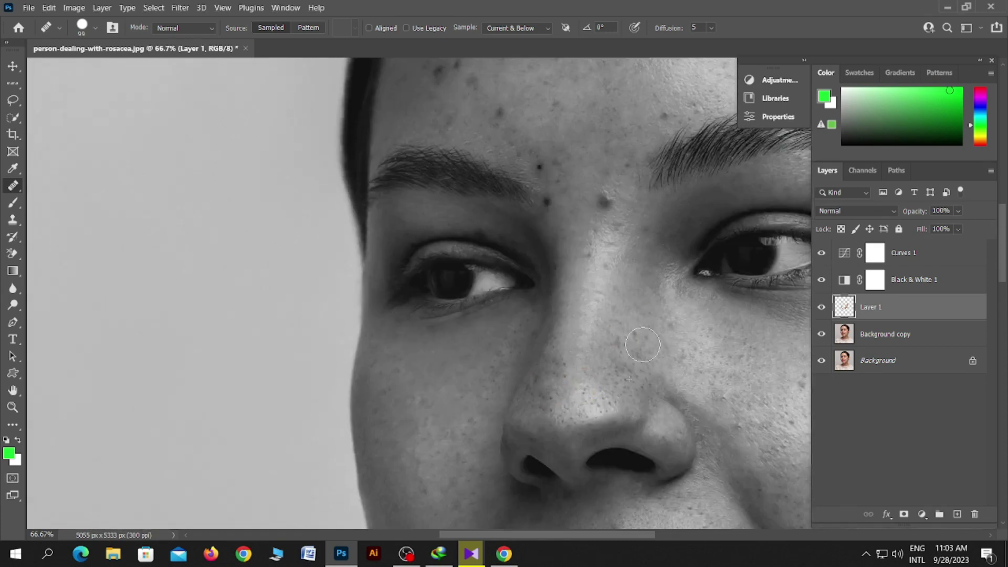
pyautogui.scroll(3, 431, 236)
pyautogui.click(537, 328)
pyautogui.click(546, 362)
pyautogui.click(595, 347)
pyautogui.scroll(1, 578, 236)
pyautogui.hscroll(4, 577, 237)
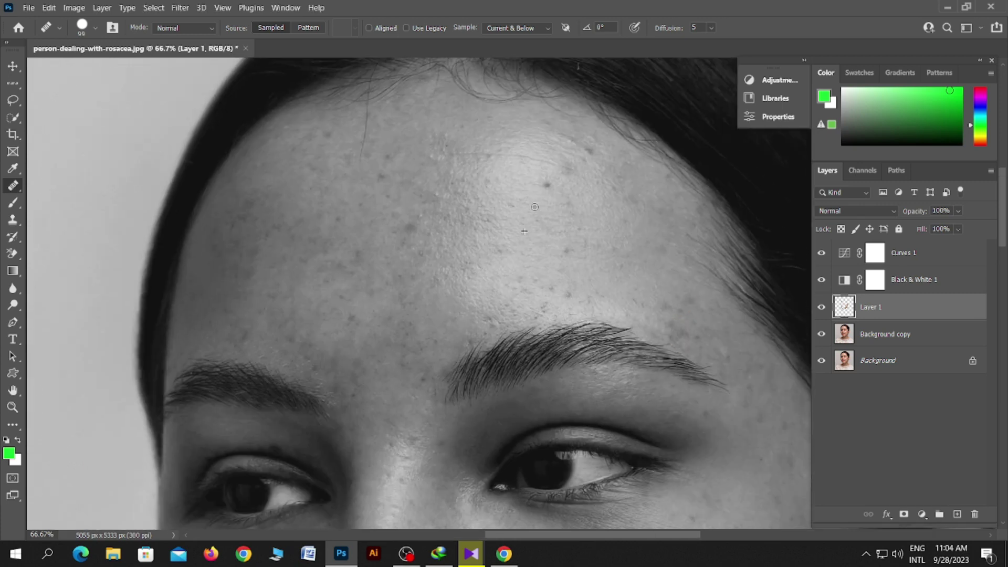
# Step: Reduce the healing brush size to 49
pyautogui.hotkey('ctrl', '-')
pyautogui.hotkey('ctrl', '-')
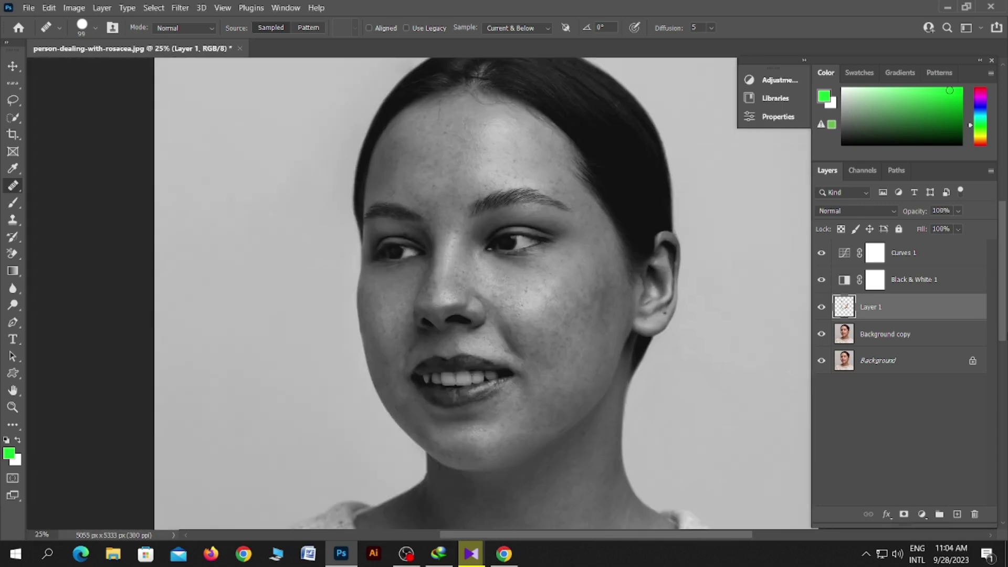
pyautogui.hotkey('ctrl', '+')
pyautogui.rightClick(522, 280)
pyautogui.moveTo(614, 306); pyautogui.dragTo(592, 306)
pyautogui.press('Return')
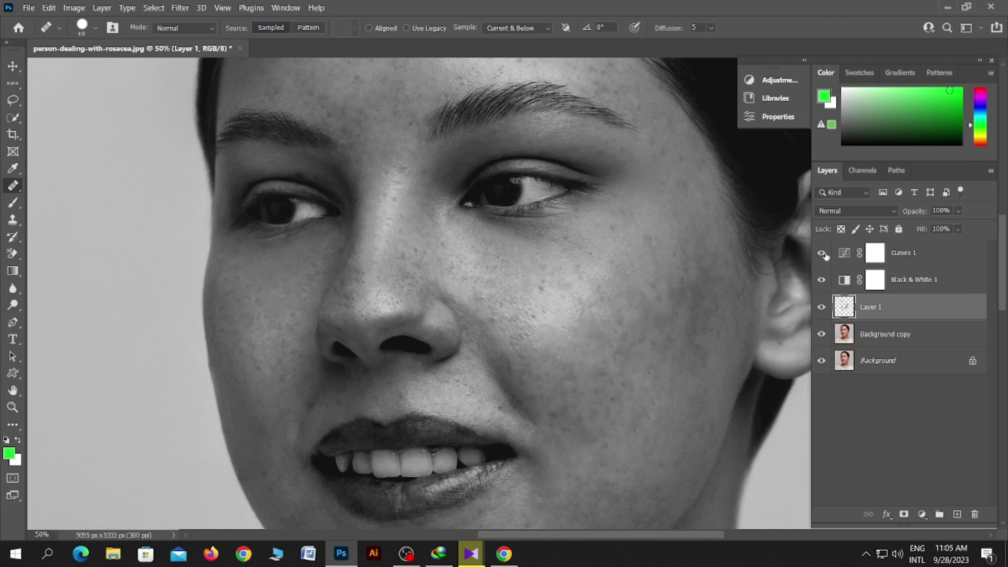
# Step: Hide Curves 1, Black & White 1 and Layer 1 to compare, then show Layer 1 again
pyautogui.click(821, 253)
pyautogui.click(821, 280)
pyautogui.click(821, 307)
pyautogui.click(820, 308)
# Step: Turn both helper layers back on, select them together and delete them
pyautogui.click(916, 279)
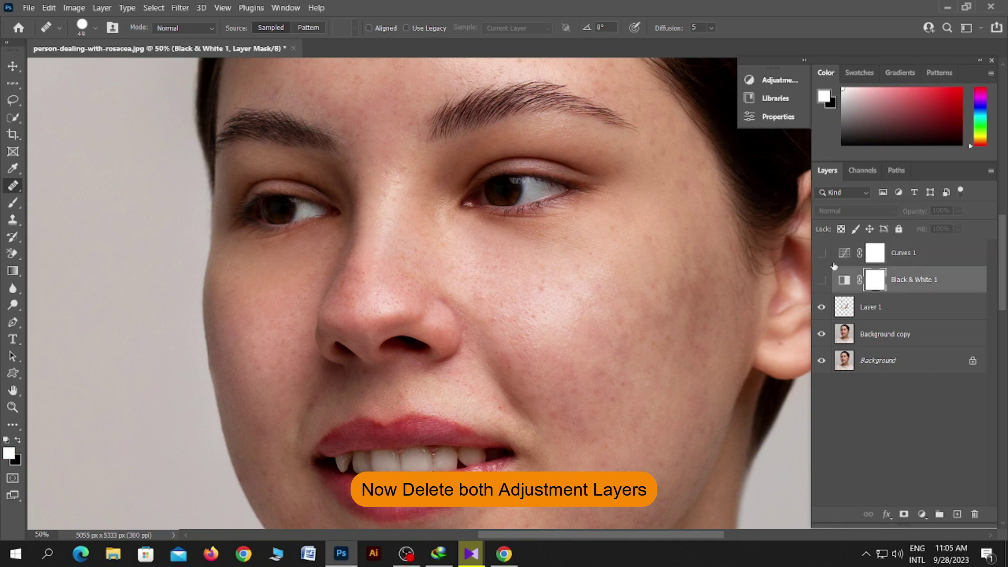
pyautogui.click(821, 253)
pyautogui.click(821, 280)
pyautogui.keyDown('shift'); pyautogui.click(900, 253); pyautogui.keyUp('shift')
pyautogui.moveTo(933, 288); pyautogui.dragTo(976, 519)
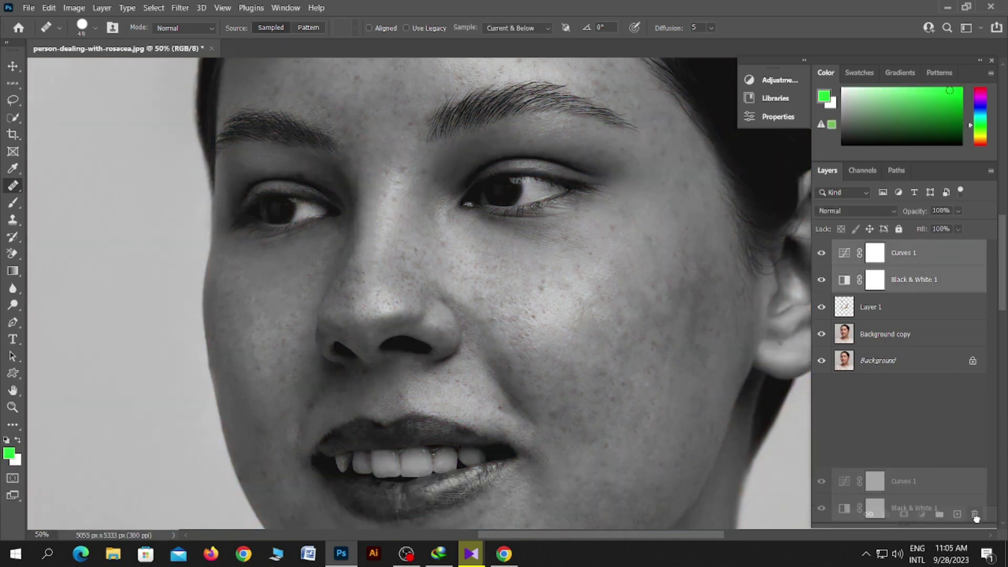
pyautogui.hotkey('ctrl', '-')
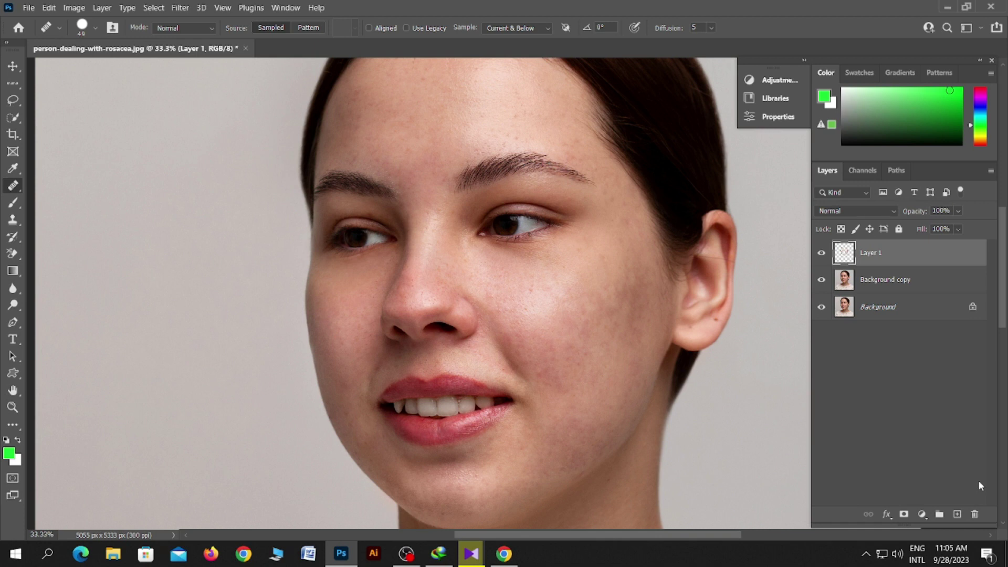
# Step: Stamp visible layers into Layer 2, set it to Vivid Light, invert it and make it a smart object
pyautogui.hotkey('ctrl', '-')
pyautogui.hotkey('ctrl', 'shift', 'alt', 'e')
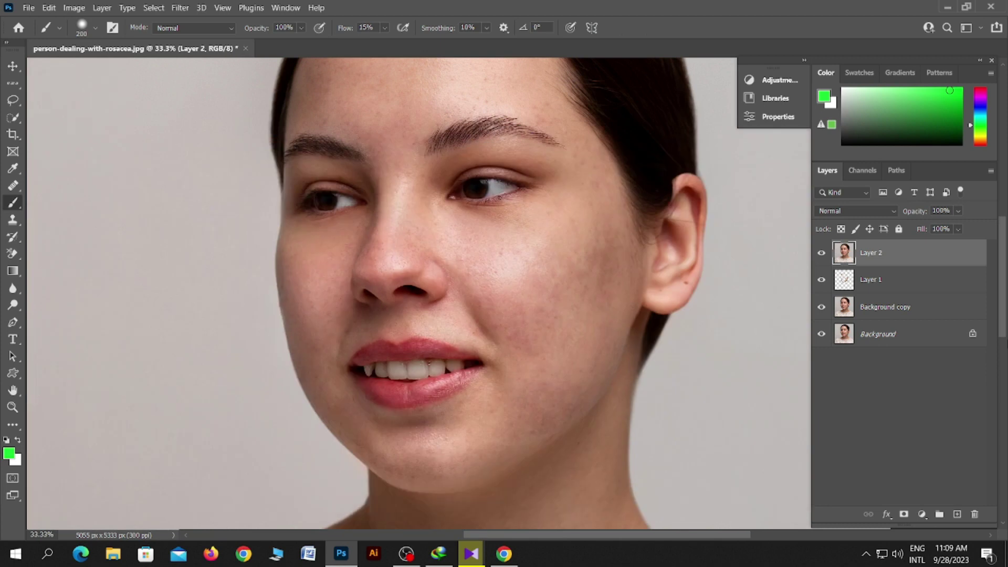
pyautogui.click(855, 210)
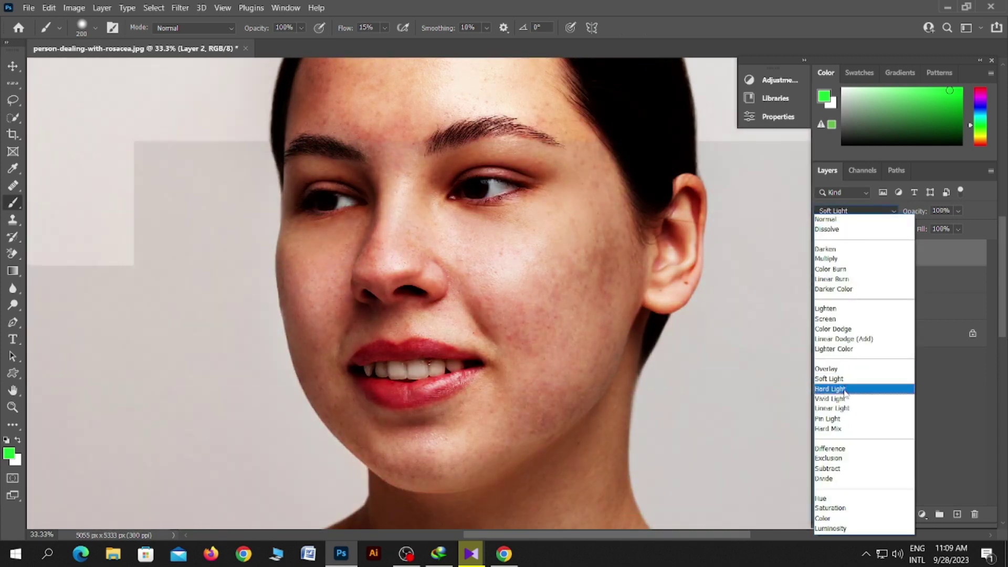
pyautogui.click(841, 394)
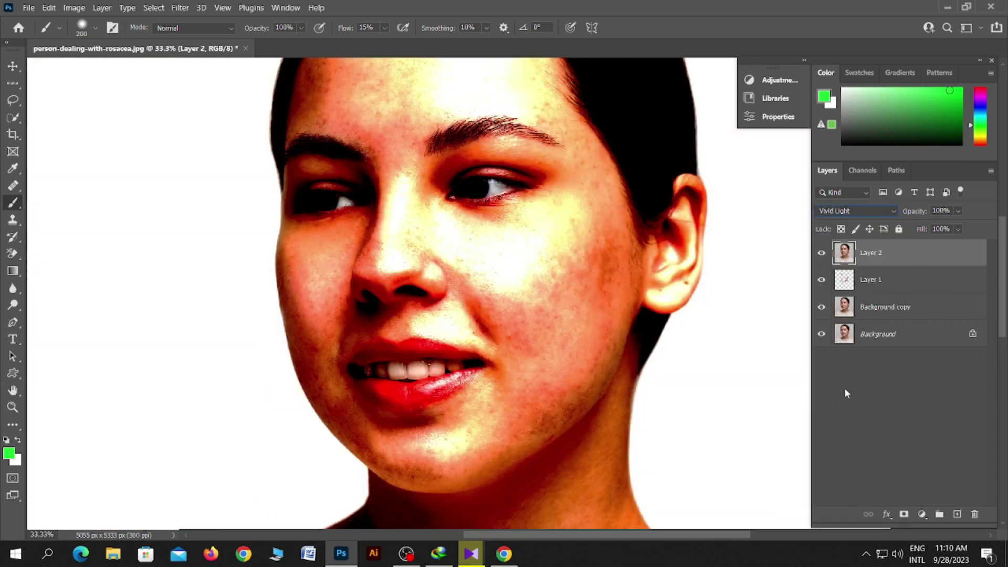
pyautogui.hotkey('ctrl', 'i')
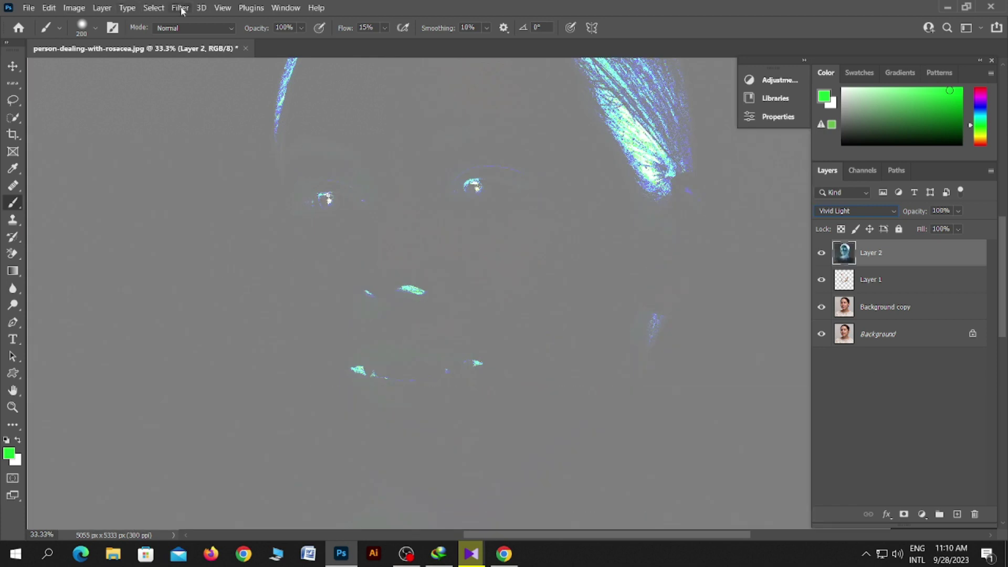
pyautogui.rightClick(871, 250)
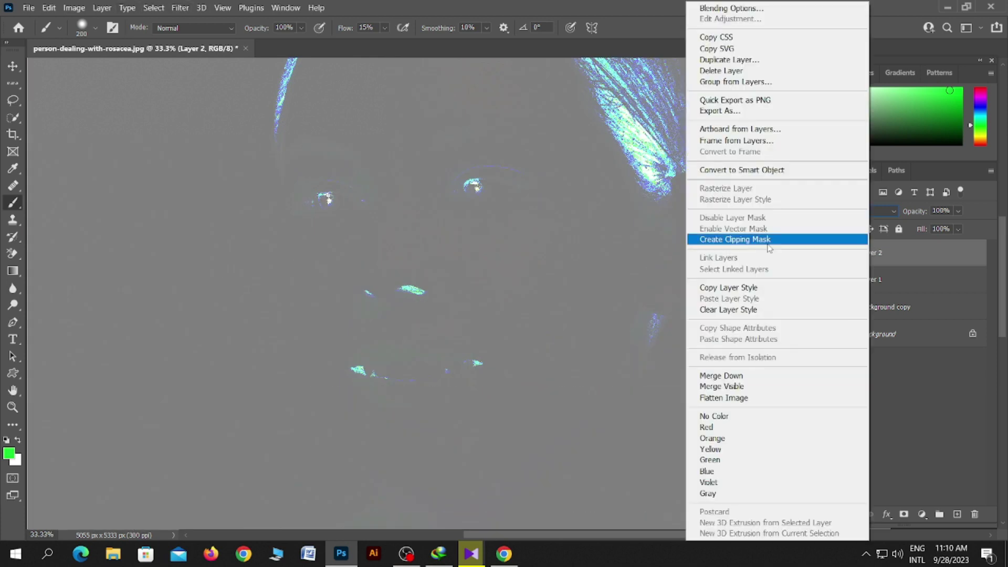
pyautogui.press('Escape')
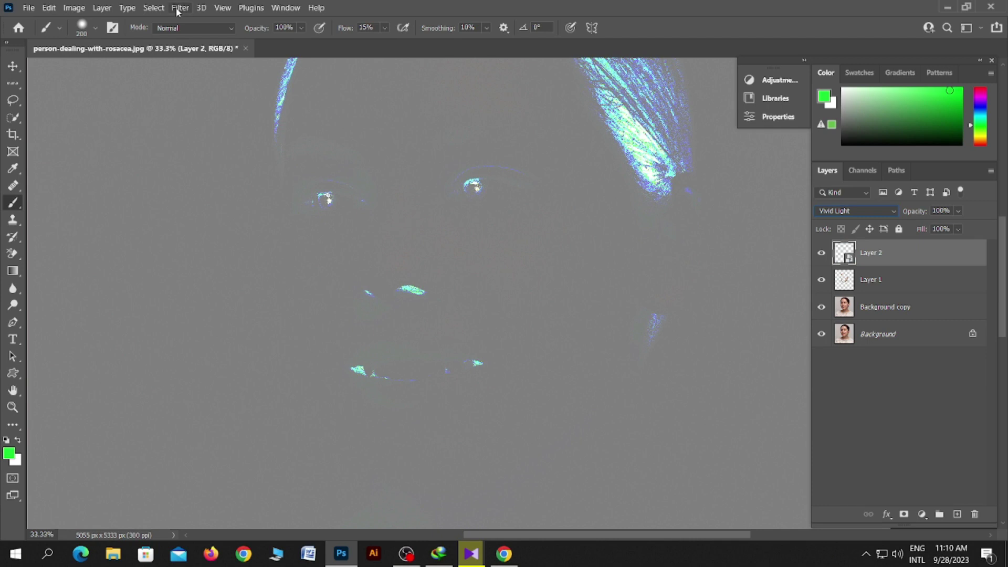
# Step: Apply Filter > Other > High Pass at a 25-pixel radius to Layer 2
pyautogui.click(180, 8)
pyautogui.moveTo(191, 272)
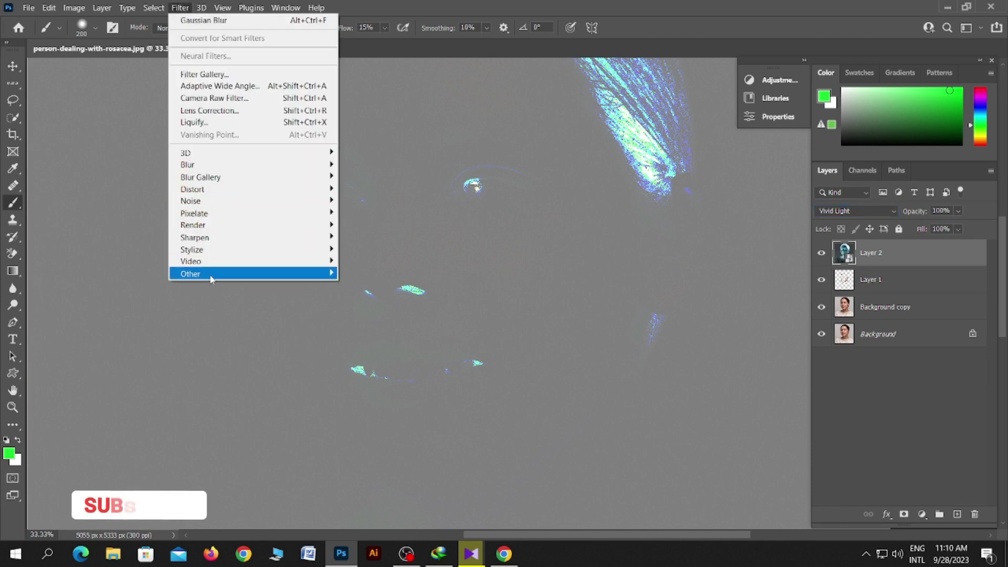
pyautogui.click(366, 284)
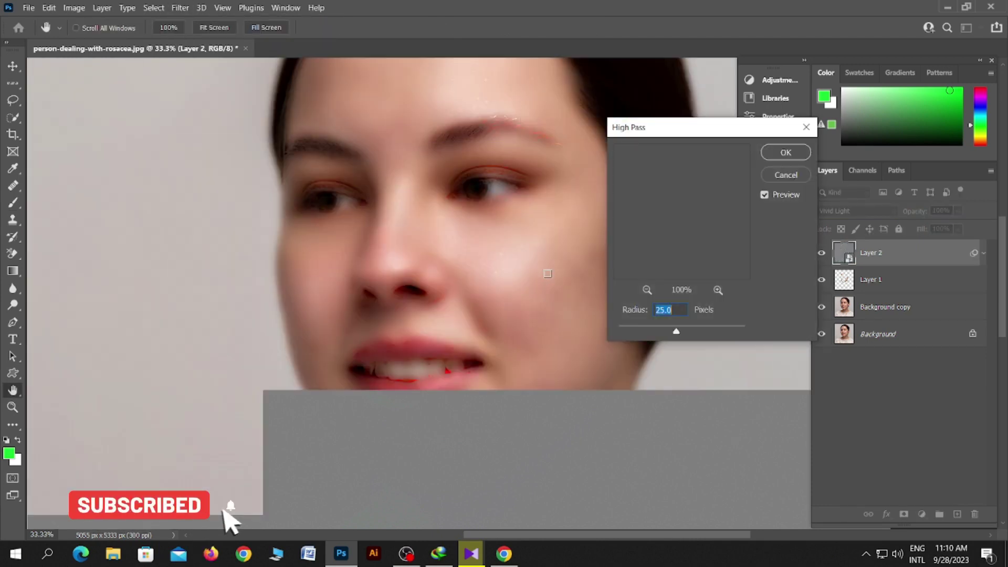
pyautogui.moveTo(676, 330); pyautogui.dragTo(676, 330)
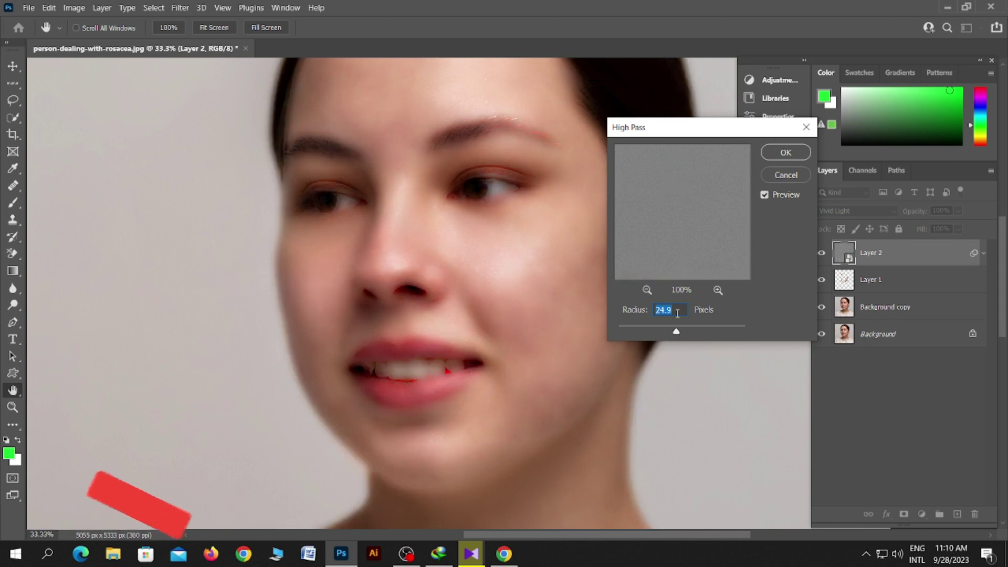
pyautogui.press('Return')
# Step: Apply a 4-pixel Gaussian Blur smart filter to Layer 2 above the High Pass
pyautogui.press('b')
pyautogui.click(179, 8)
pyautogui.moveTo(204, 163)
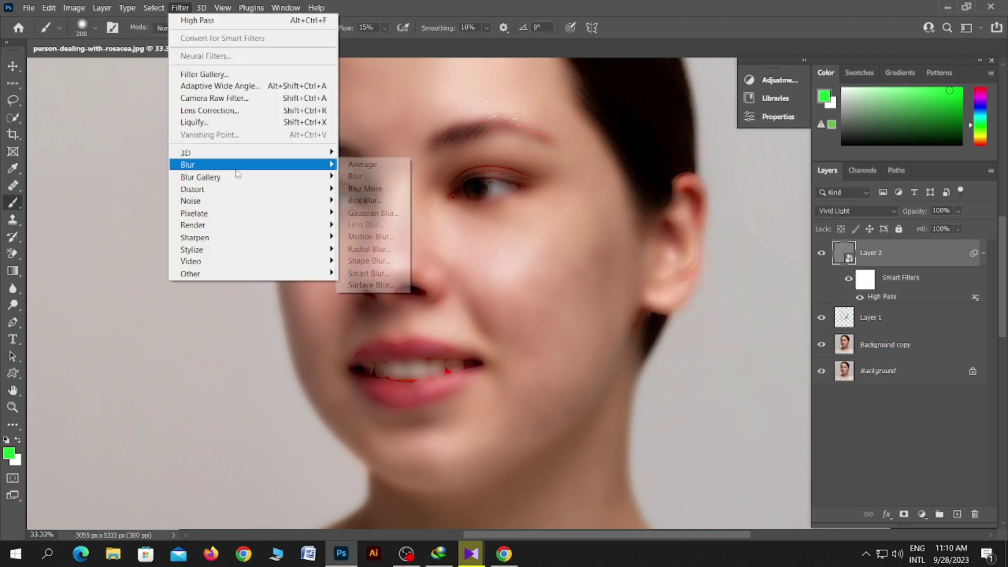
pyautogui.click(374, 212)
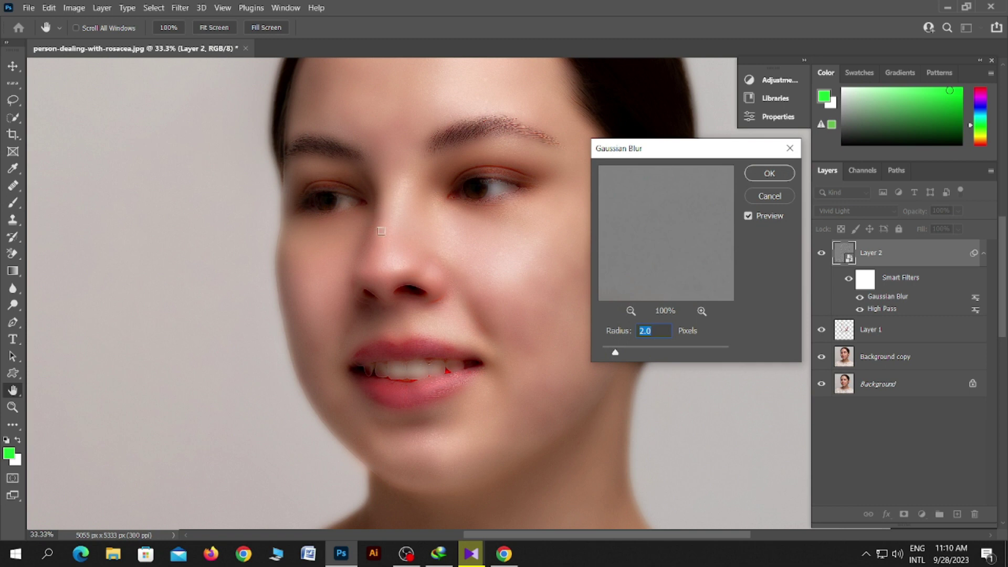
pyautogui.click(618, 355)
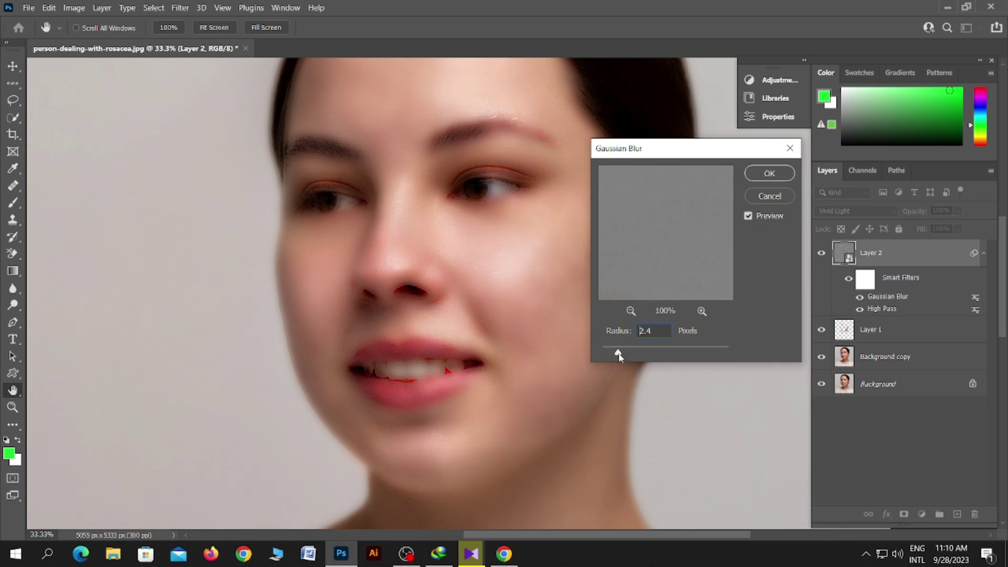
pyautogui.moveTo(618, 355); pyautogui.dragTo(627, 353)
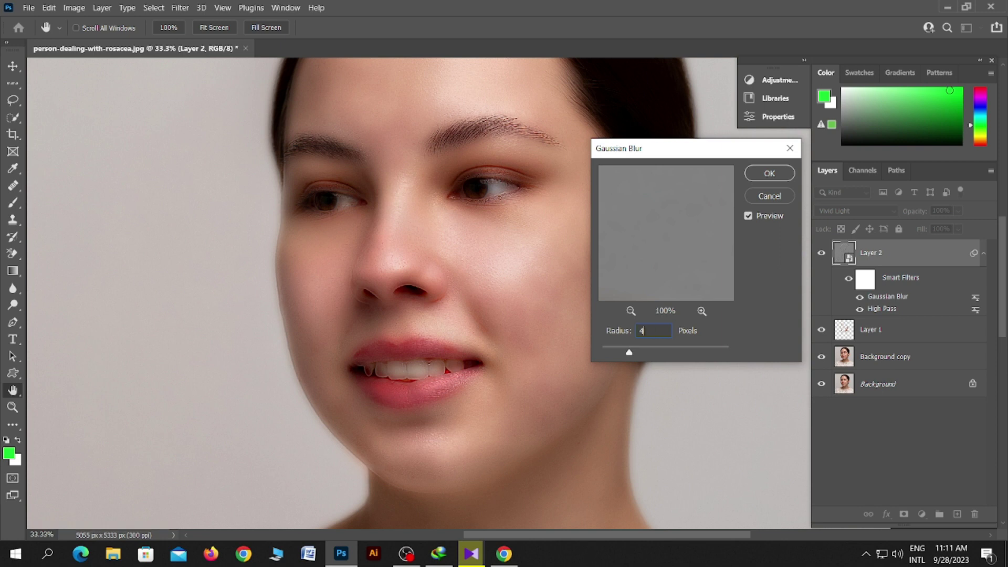
pyautogui.click(746, 174)
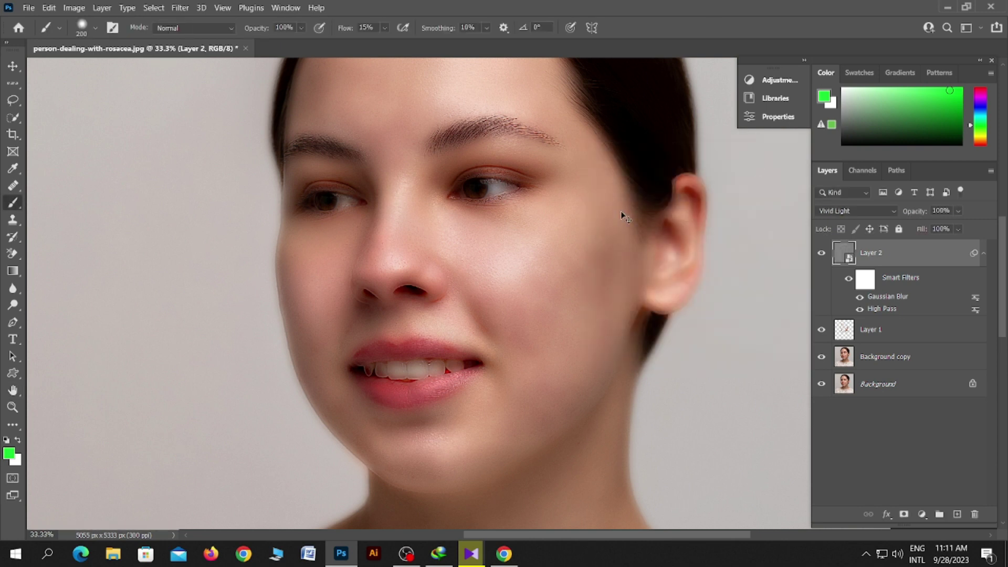
# Step: Add a layer mask to Layer 2 and invert it to black, hiding the smoothing
pyautogui.hotkey('ctrl', 'i')
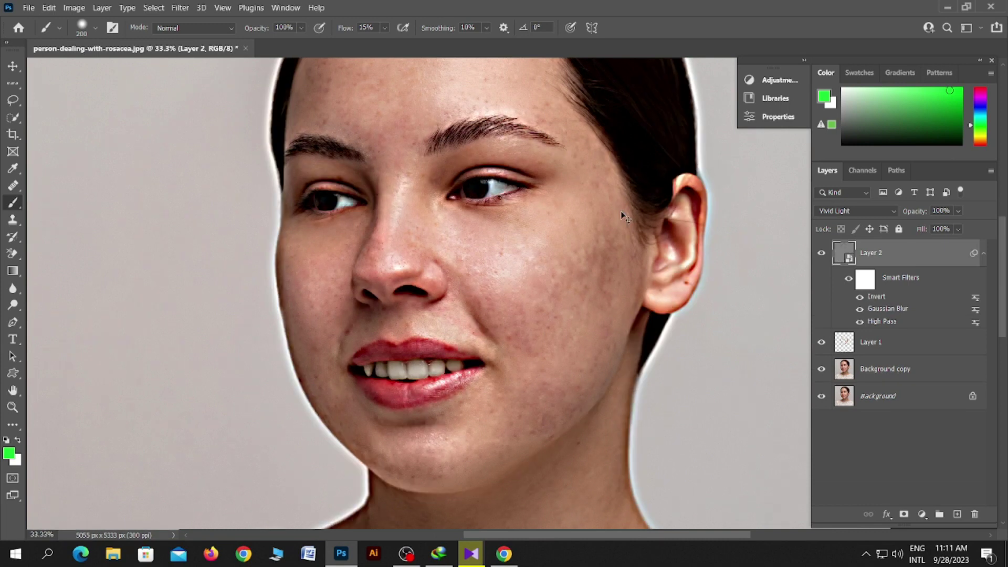
pyautogui.hotkey('ctrl', 'z')
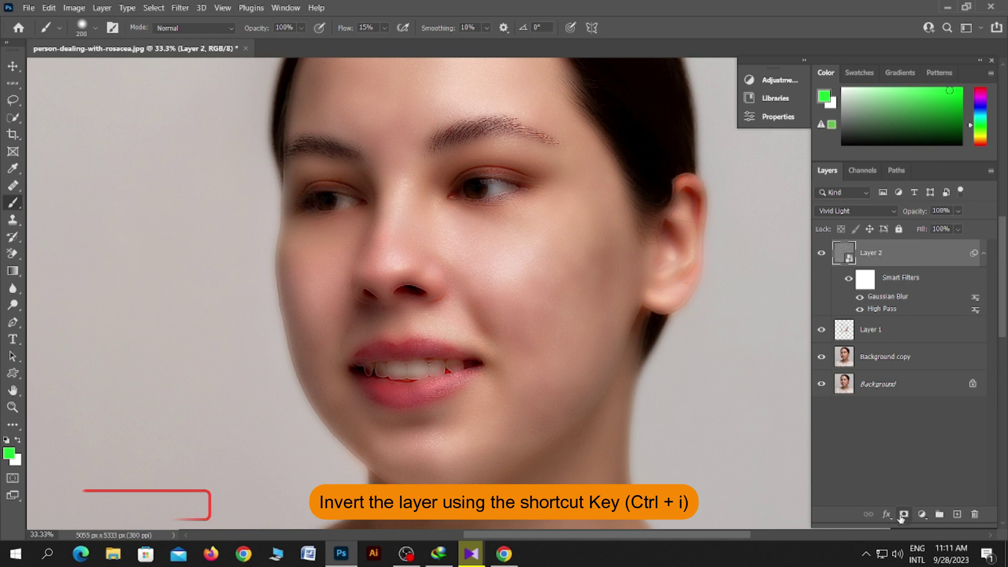
pyautogui.click(902, 513)
pyautogui.hotkey('ctrl', 'i')
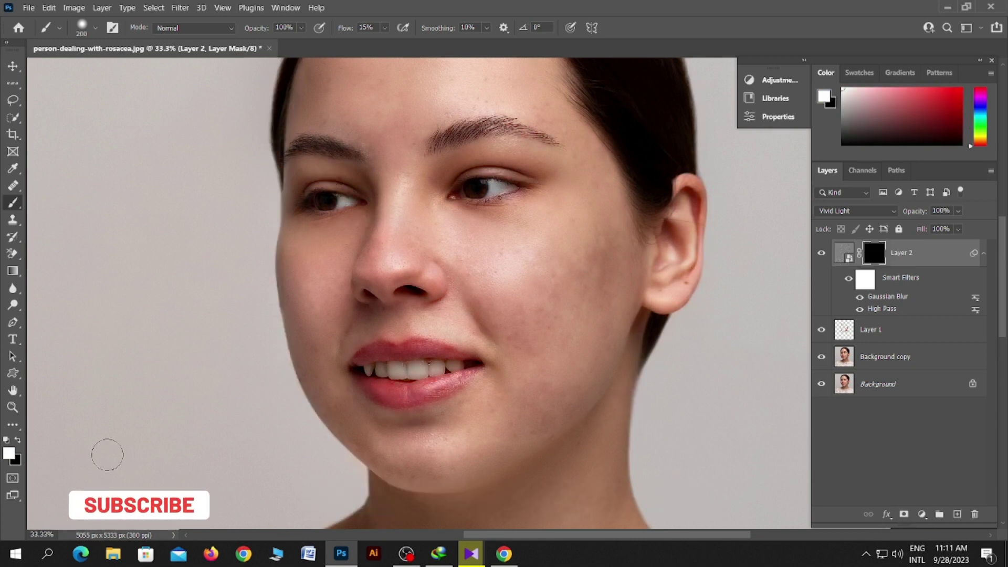
pyautogui.click(267, 29)
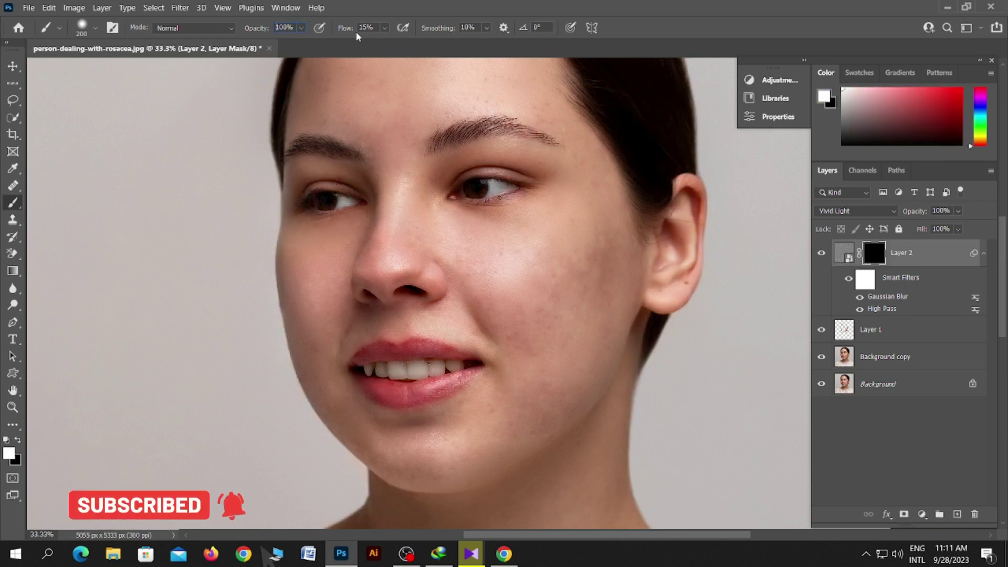
# Step: Paint white on Layer 2's mask over the cheeks, eyes, nose, forehead, chin and neck
pyautogui.hotkey('ctrl', '+')
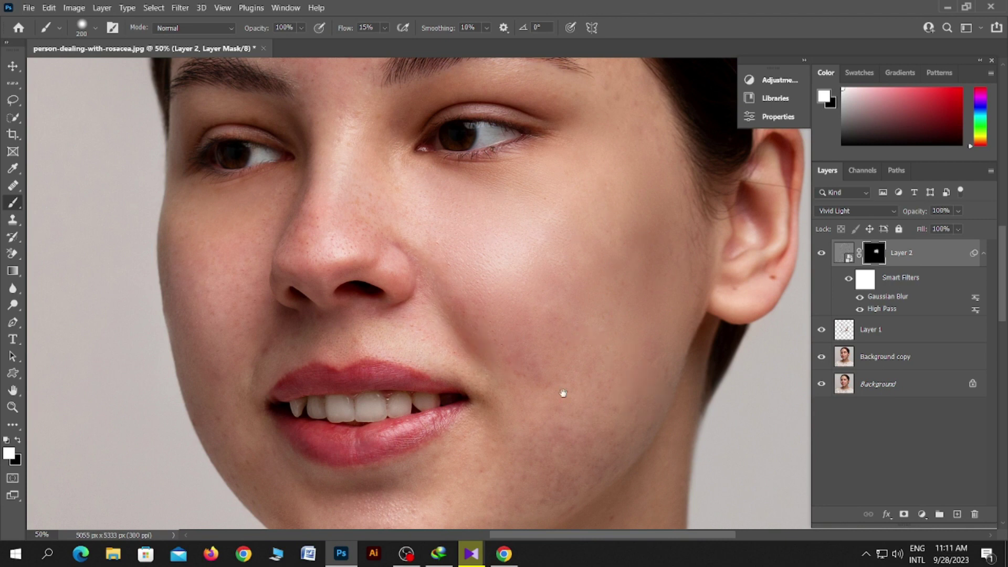
pyautogui.moveTo(563, 393); pyautogui.dragTo(594, 174)
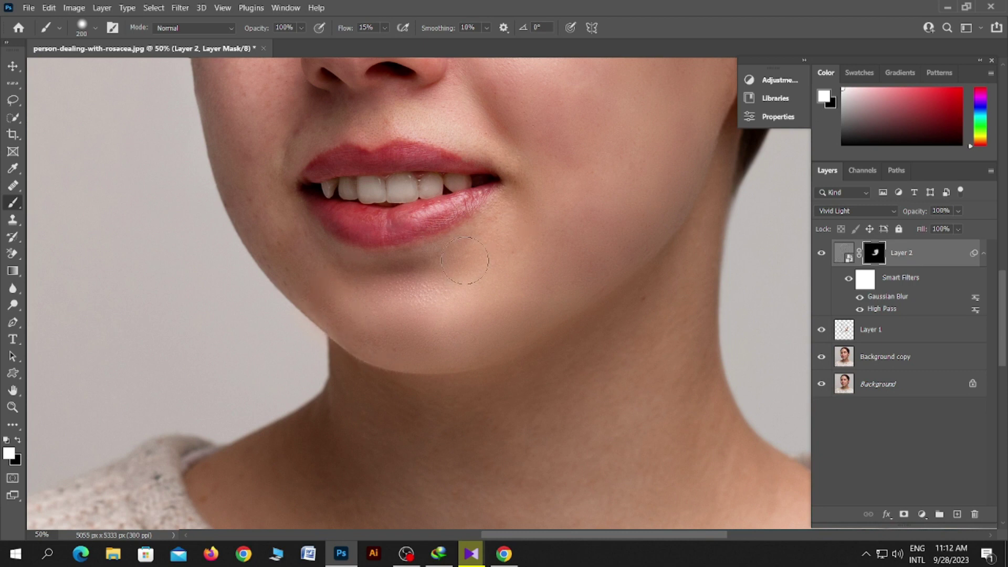
pyautogui.moveTo(441, 295); pyautogui.dragTo(584, 355)
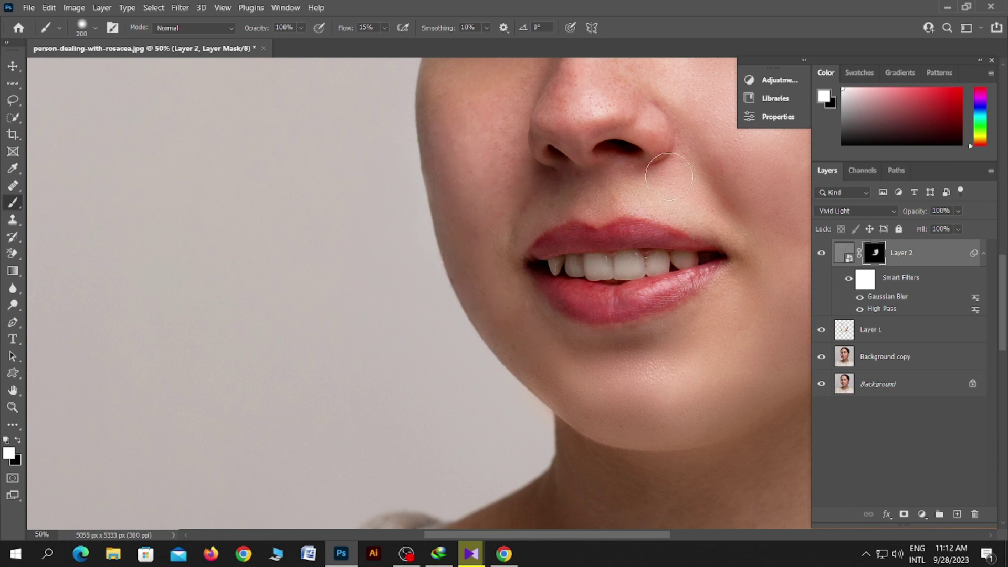
pyautogui.moveTo(513, 214); pyautogui.dragTo(479, 361)
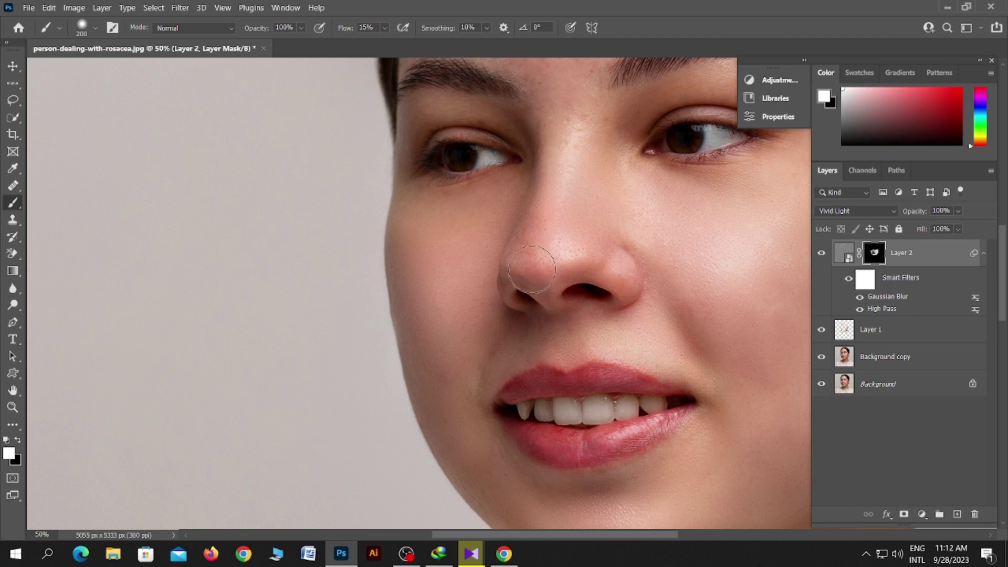
pyautogui.moveTo(558, 173); pyautogui.dragTo(472, 349)
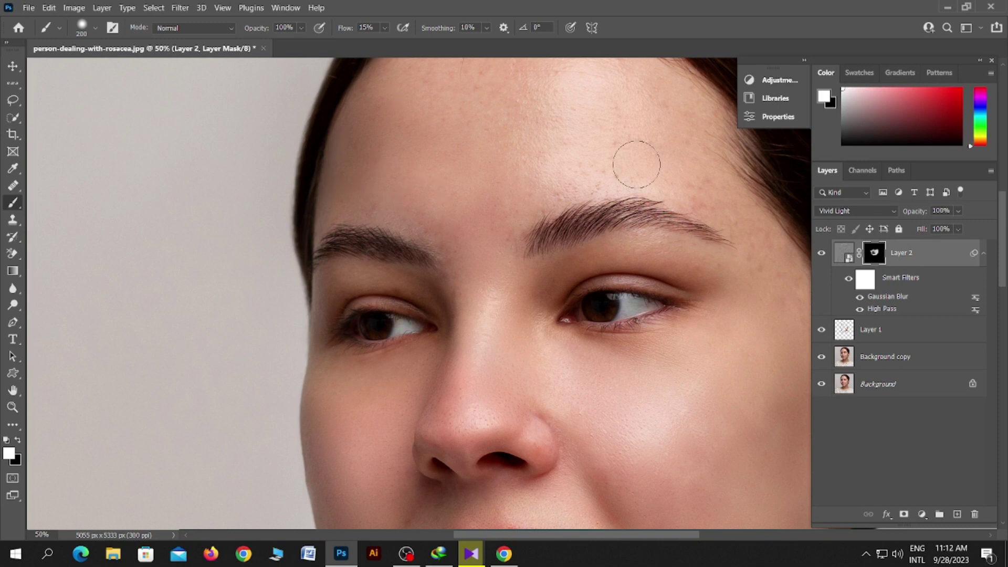
pyautogui.moveTo(479, 225); pyautogui.dragTo(411, 317)
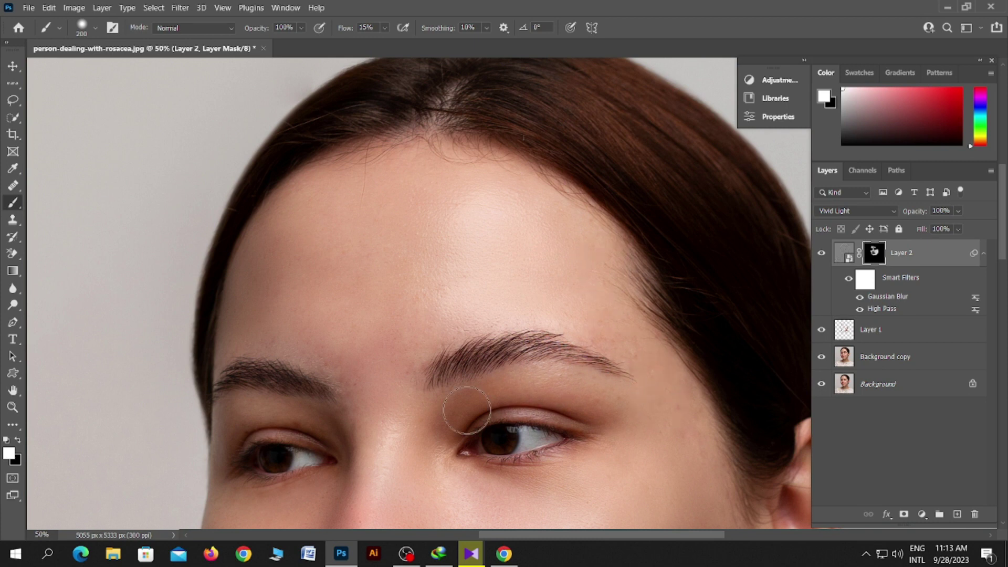
pyautogui.scroll(-5, 585, 281)
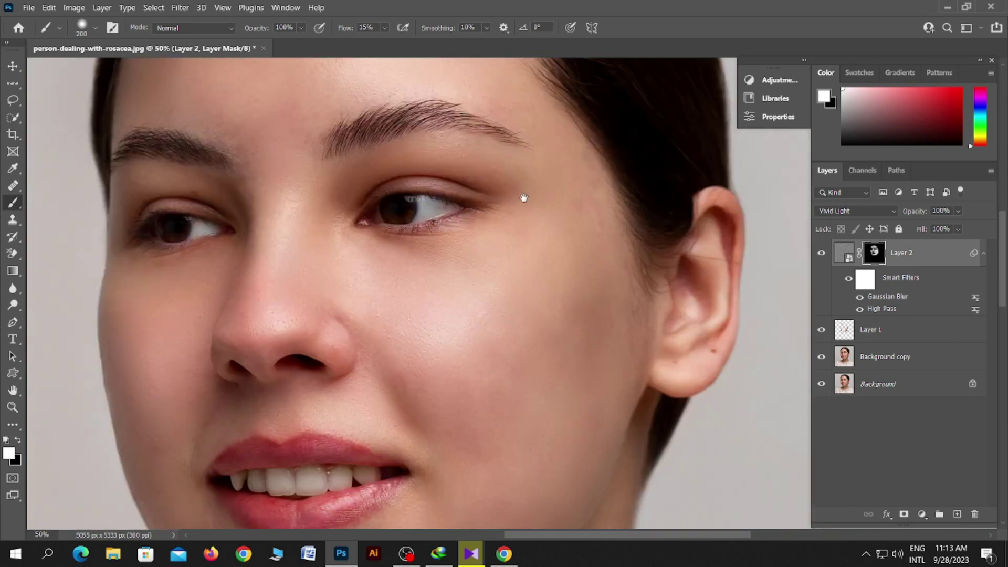
pyautogui.scroll(-4, 522, 198)
pyautogui.moveTo(479, 428); pyautogui.dragTo(526, 227)
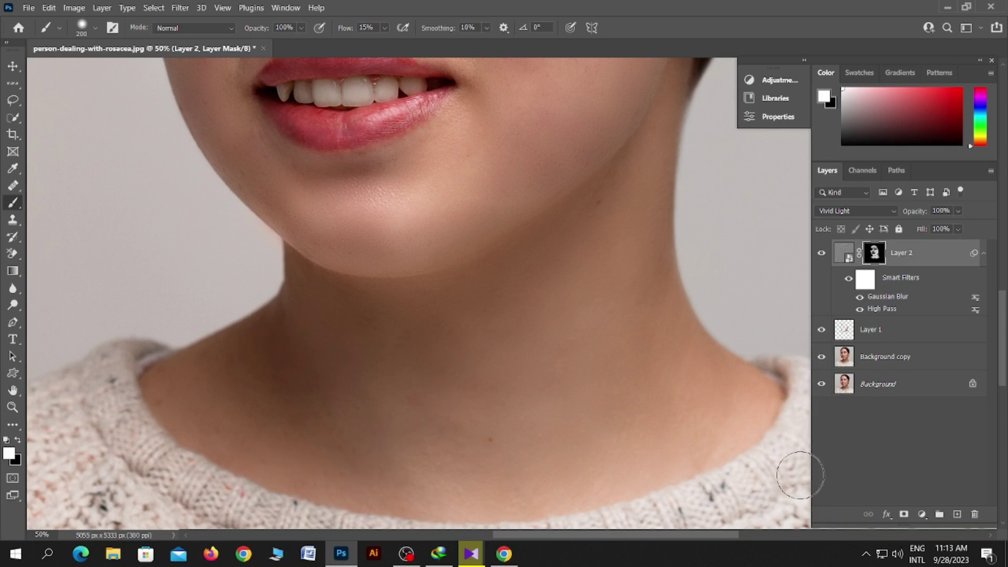
pyautogui.hotkey('ctrl', '-')
pyautogui.hotkey('ctrl', '-')
# Step: Stamp all visible layers into Layer 3 and convert it to a smart object
pyautogui.scroll(5, 483, 320)
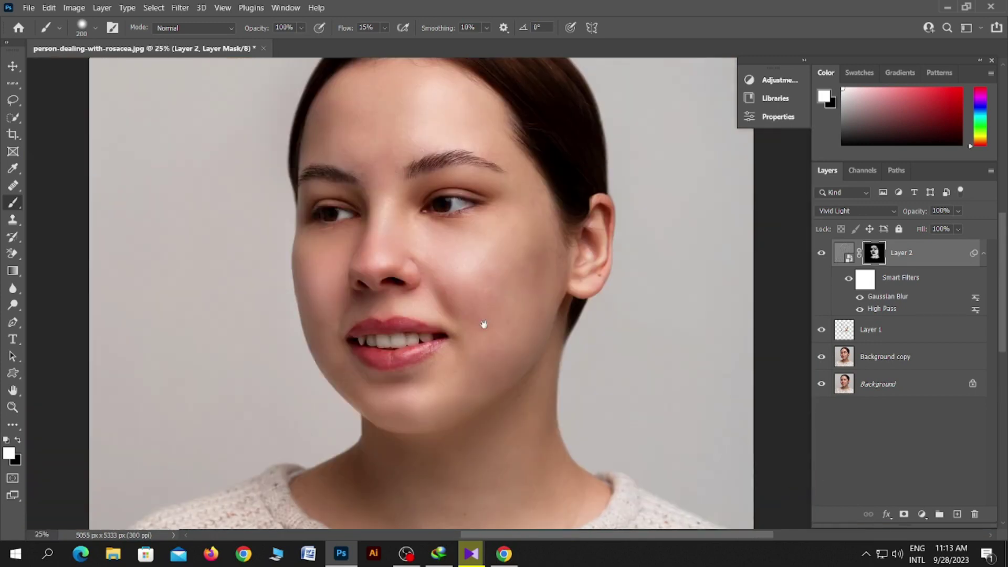
pyautogui.scroll(2, 472, 304)
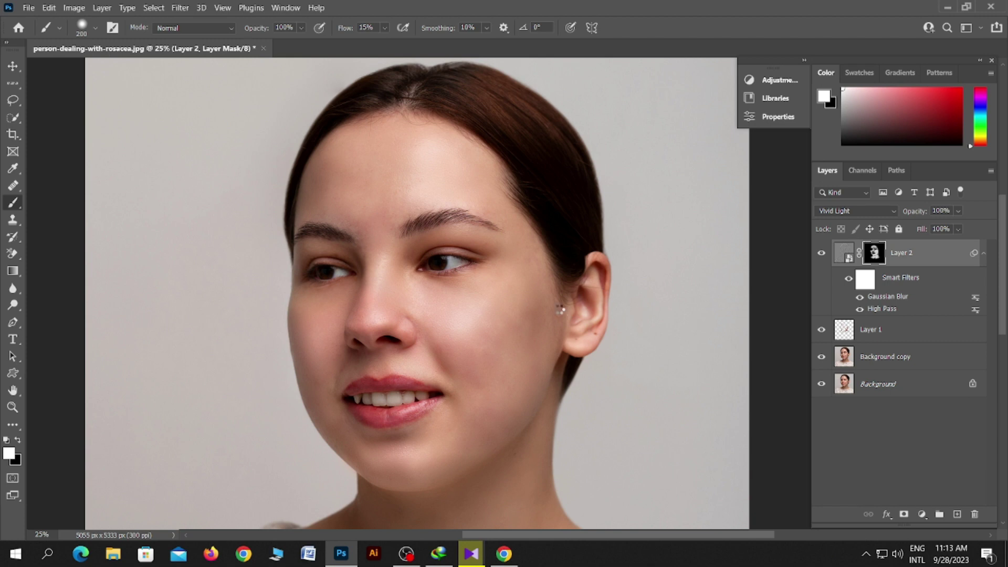
pyautogui.hotkey('ctrl', 'shift', 'alt', 'e')
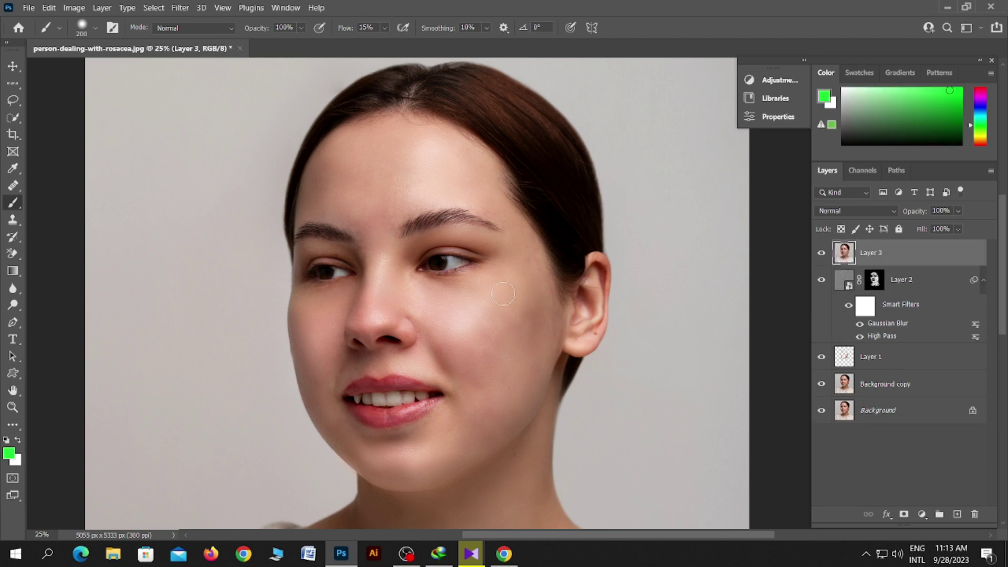
pyautogui.rightClick(914, 258)
pyautogui.click(776, 171)
# Step: In the Camera Raw filter on Layer 3, set Texture to -31 and Clarity to +21
pyautogui.click(180, 7)
pyautogui.click(234, 99)
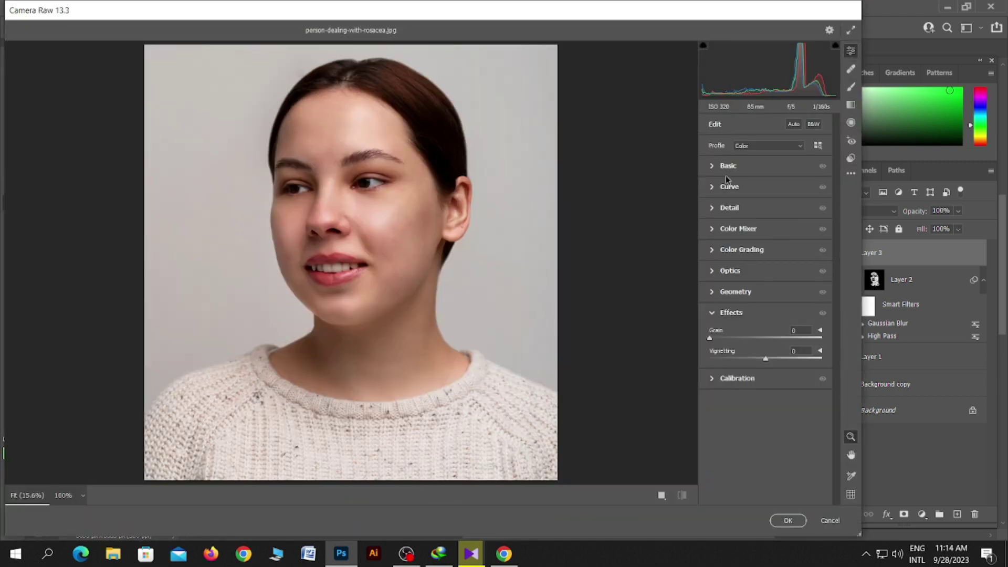
pyautogui.click(713, 166)
pyautogui.moveTo(764, 356); pyautogui.dragTo(748, 356)
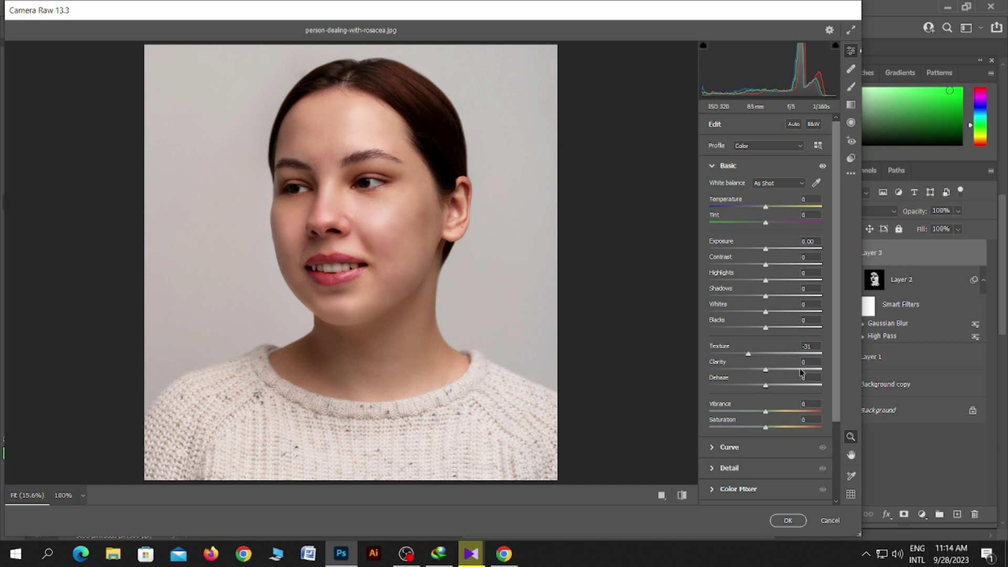
pyautogui.moveTo(765, 370); pyautogui.dragTo(779, 370)
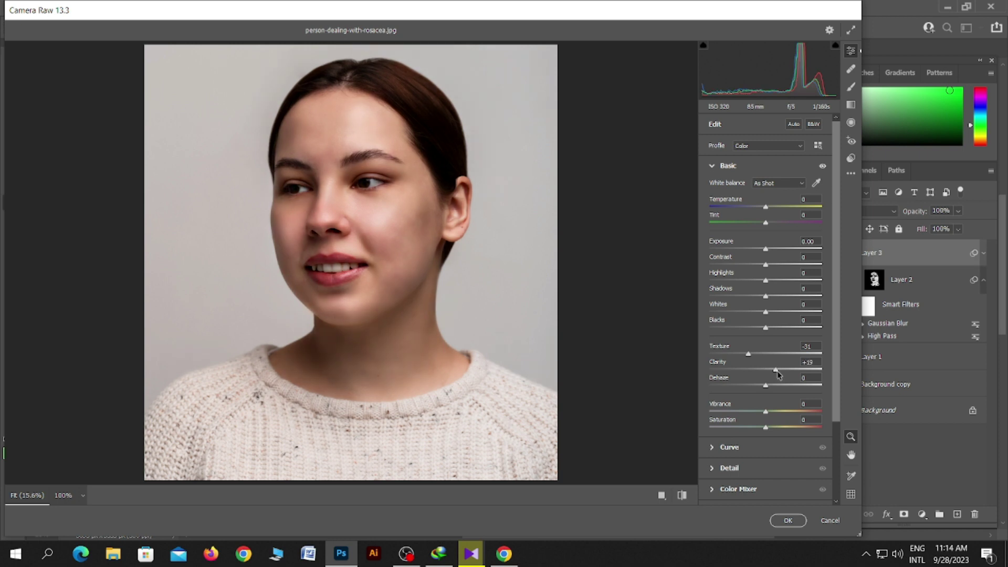
pyautogui.moveTo(778, 374); pyautogui.dragTo(780, 375)
pyautogui.click(712, 166)
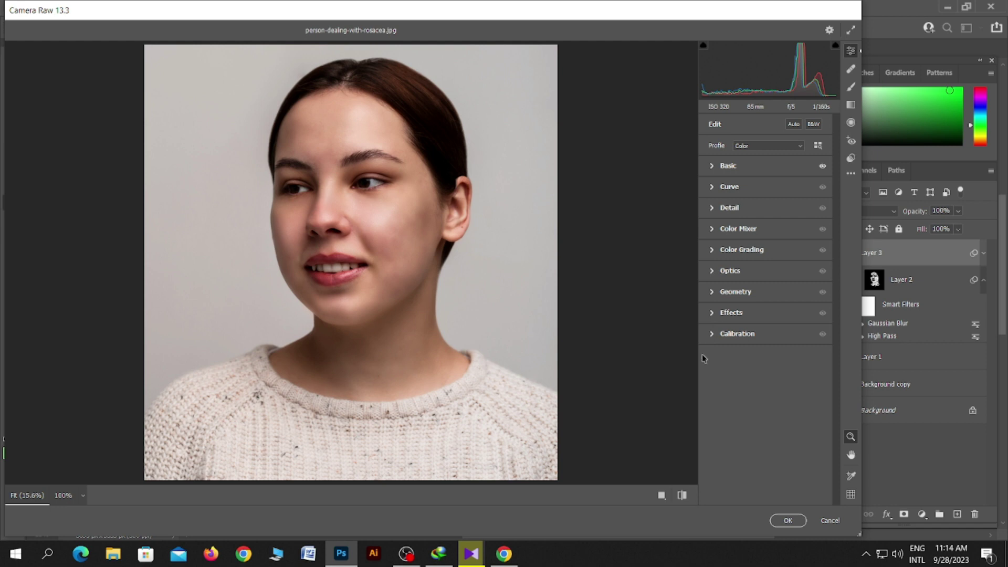
# Step: In Camera Raw, raise sharpening, noise reduction to 11 and grain to about 28, then apply to Layer 3
pyautogui.click(712, 207)
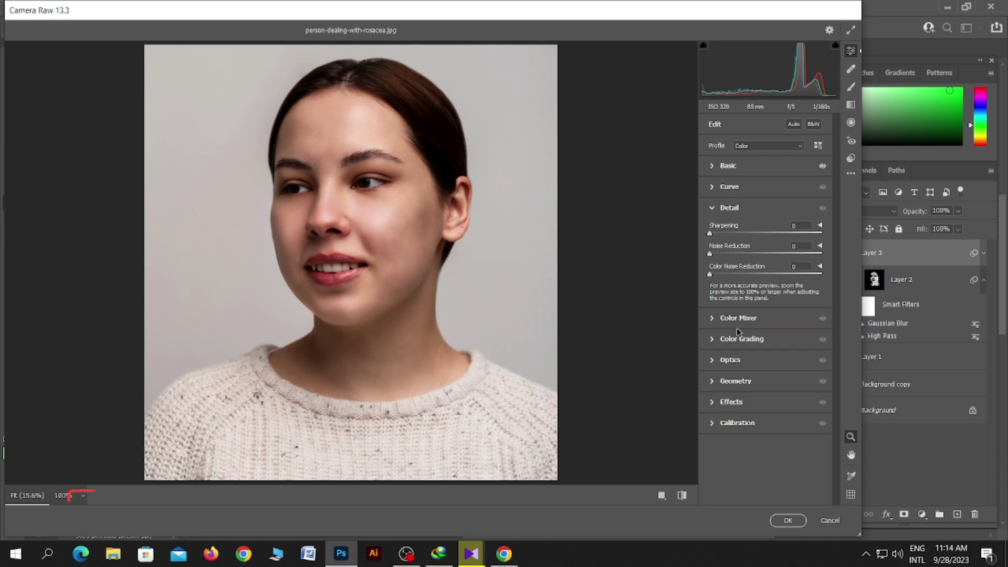
pyautogui.moveTo(710, 234); pyautogui.dragTo(735, 241)
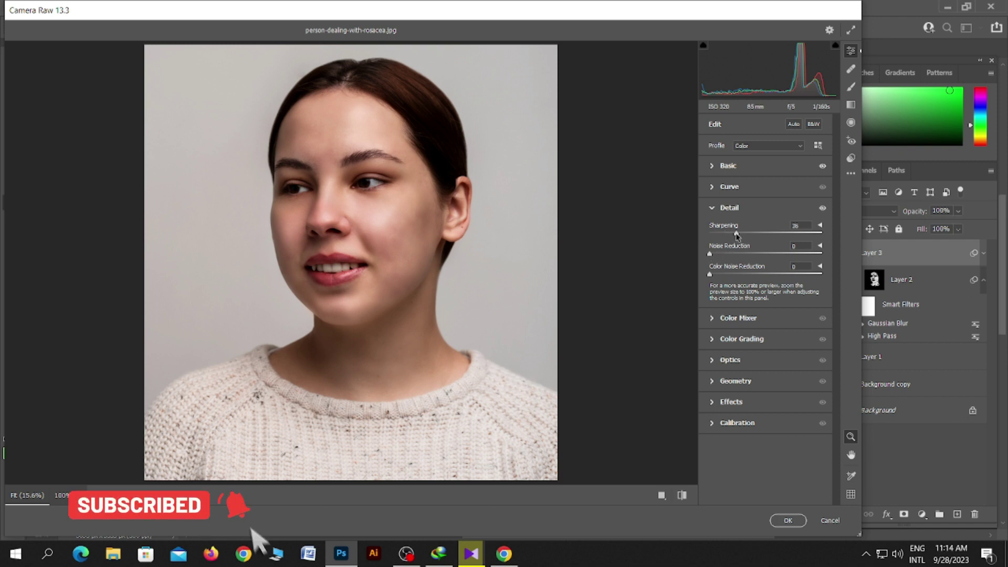
pyautogui.moveTo(718, 257); pyautogui.dragTo(717, 276)
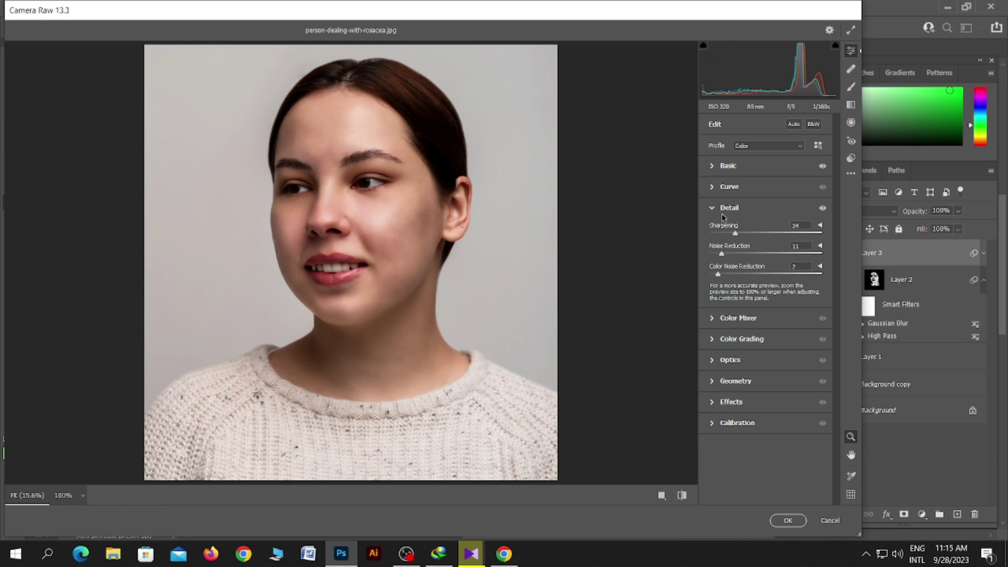
pyautogui.click(713, 402)
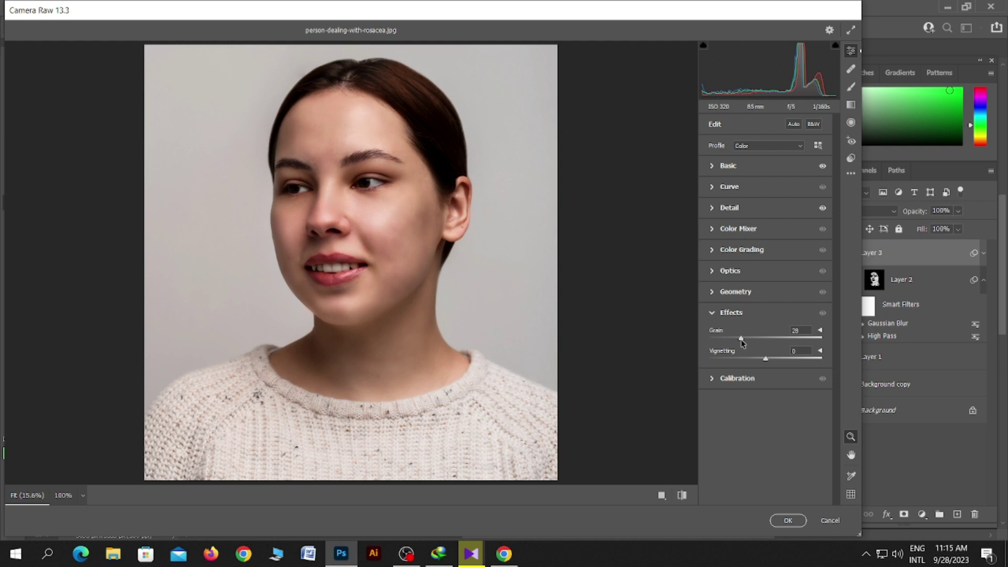
pyautogui.click(785, 521)
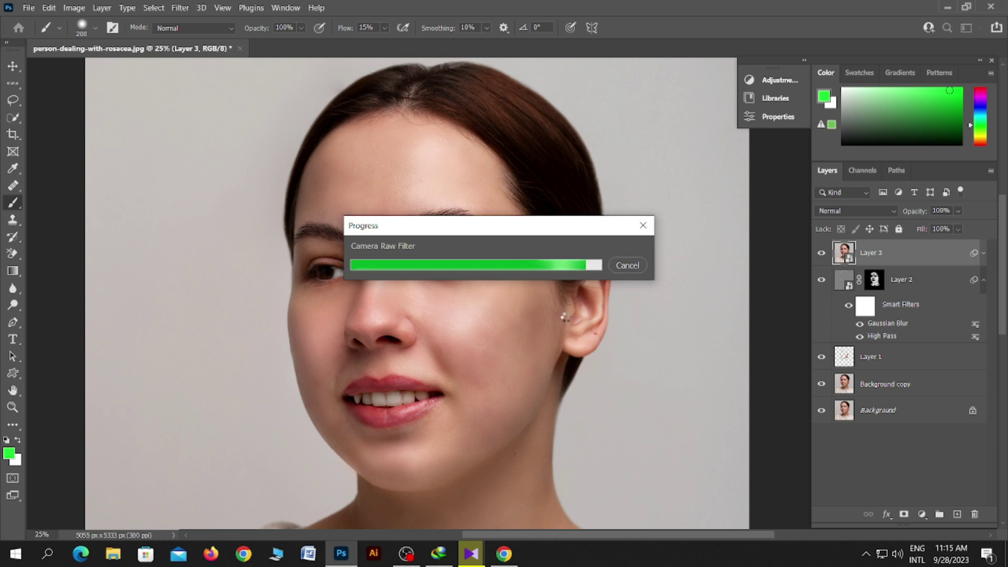
# Step: Zoom out and add a Curves 1 layer above Layer 3 with a point lifting the midtones
pyautogui.hotkey('ctrl', '-')
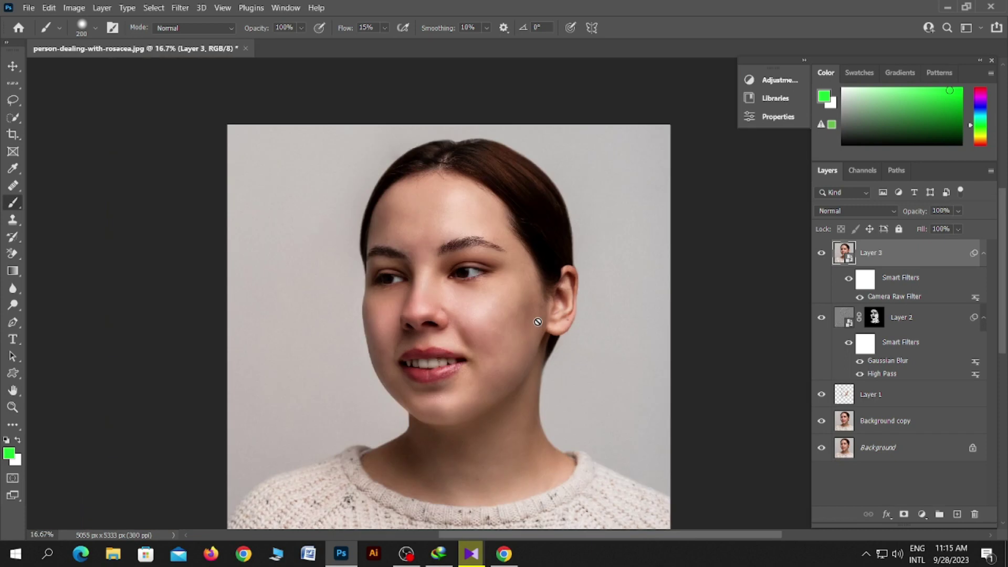
pyautogui.click(74, 8)
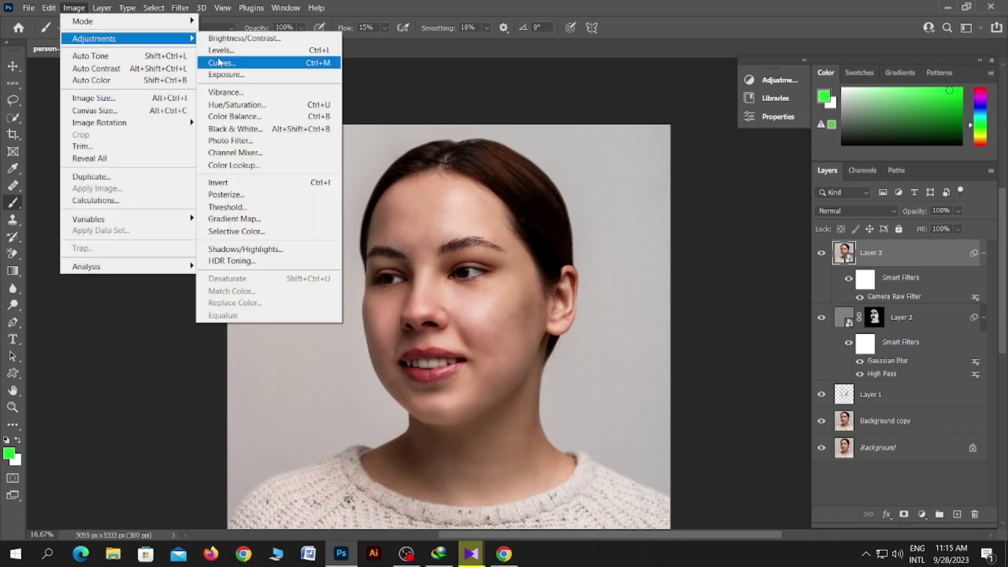
pyautogui.click(903, 516)
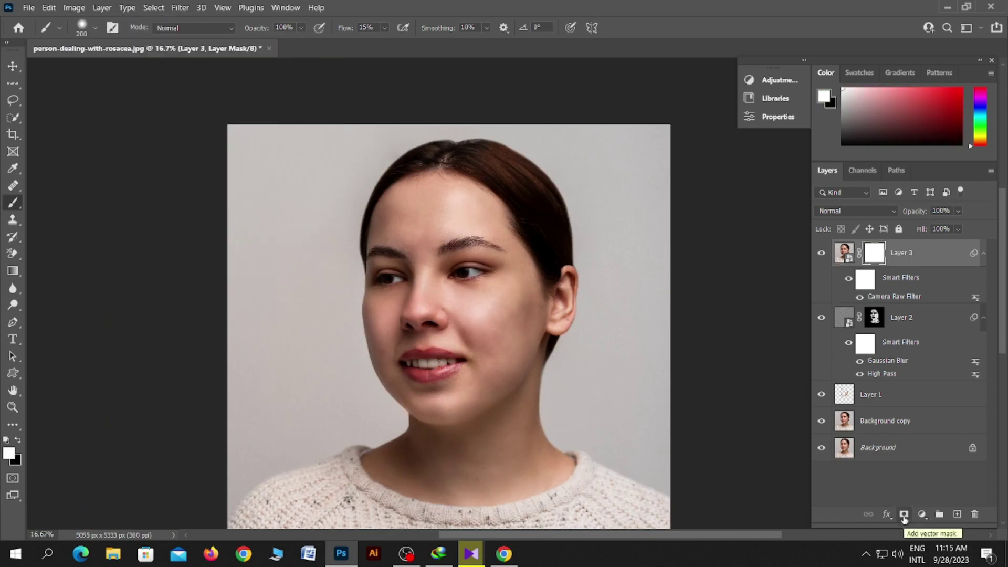
pyautogui.click(922, 514)
pyautogui.click(931, 352)
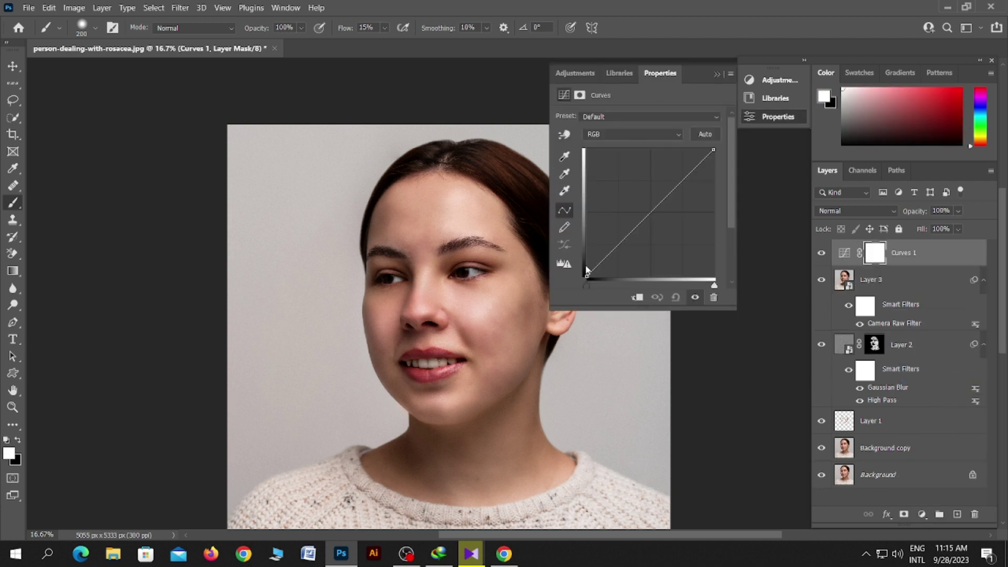
pyautogui.click(619, 238)
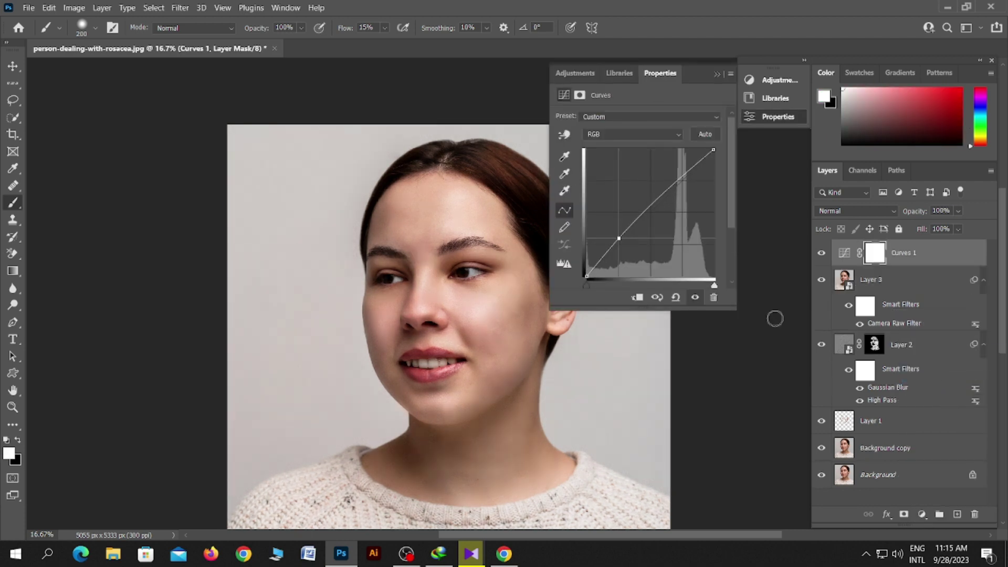
pyautogui.click(717, 74)
pyautogui.click(922, 515)
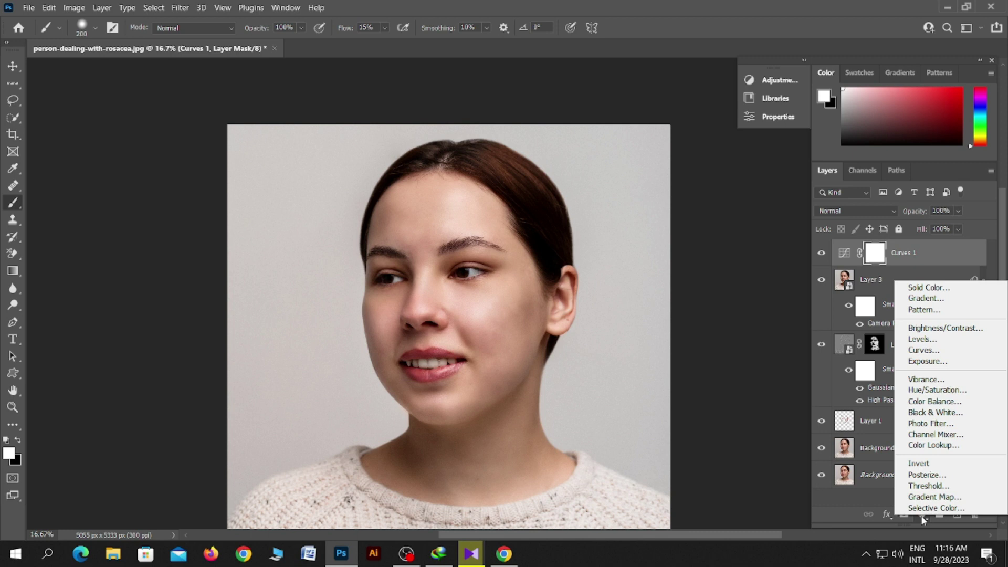
# Step: Add a Brightness/Contrast layer with Brightness 3 and Contrast 5
pyautogui.click(920, 328)
pyautogui.moveTo(637, 180); pyautogui.dragTo(640, 154)
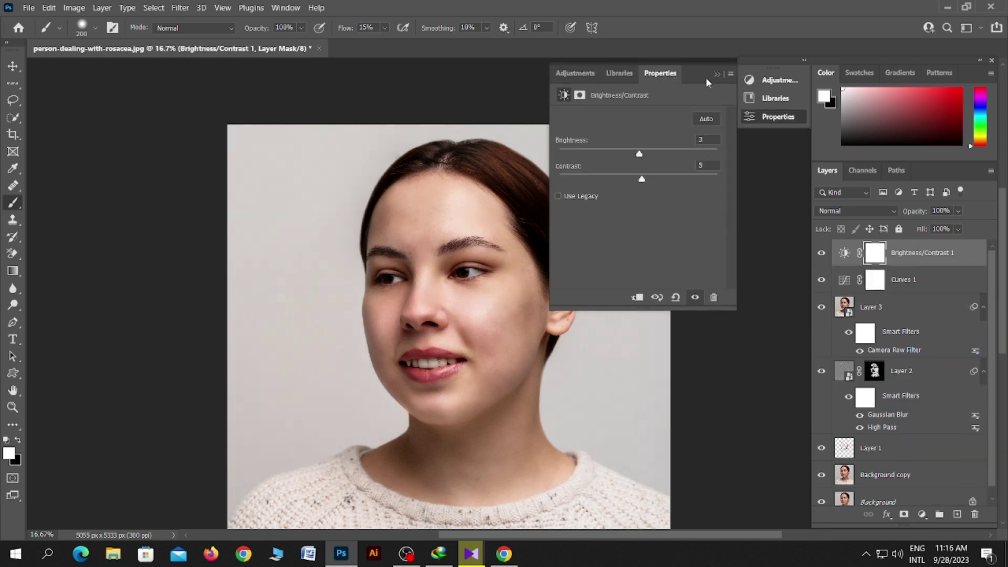
pyautogui.click(717, 74)
# Step: Add a Selective Color layer with Whites set to Yellow -9 and Black +3
pyautogui.click(921, 515)
pyautogui.click(929, 508)
pyautogui.click(620, 132)
pyautogui.click(607, 203)
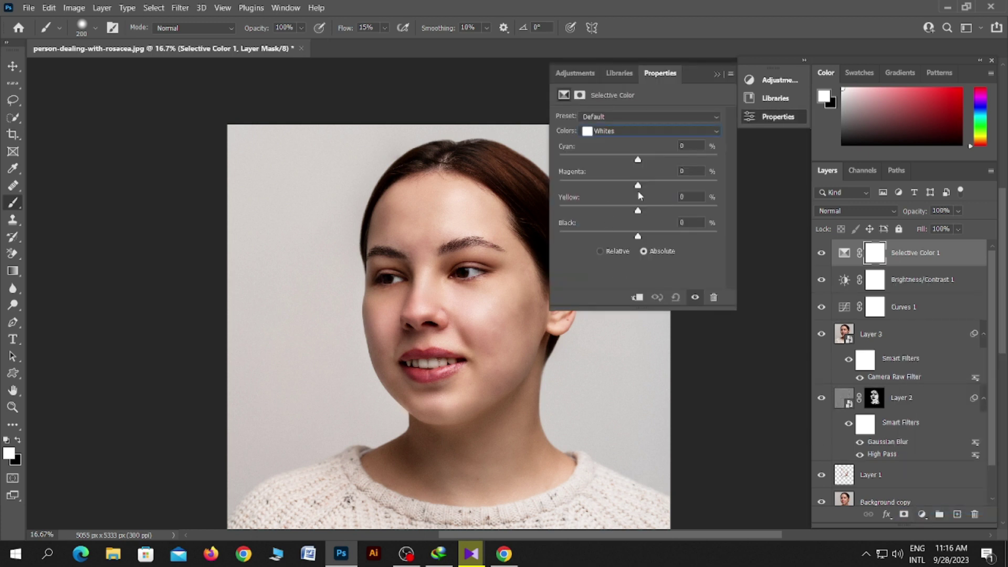
pyautogui.moveTo(638, 185); pyautogui.dragTo(635, 185)
pyautogui.write('0')
pyautogui.moveTo(637, 237); pyautogui.dragTo(632, 215)
pyautogui.moveTo(638, 237); pyautogui.dragTo(640, 237)
# Step: Apply a Levels smart filter to Layer 3 with the midtone input nudged to 1.05
pyautogui.click(715, 74)
pyautogui.click(74, 8)
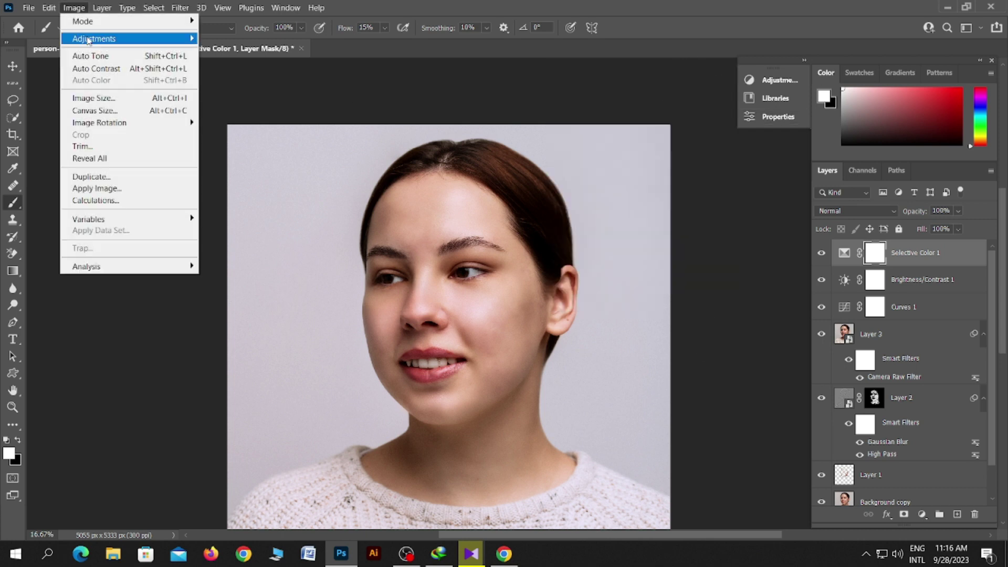
pyautogui.moveTo(94, 39)
pyautogui.click(281, 47)
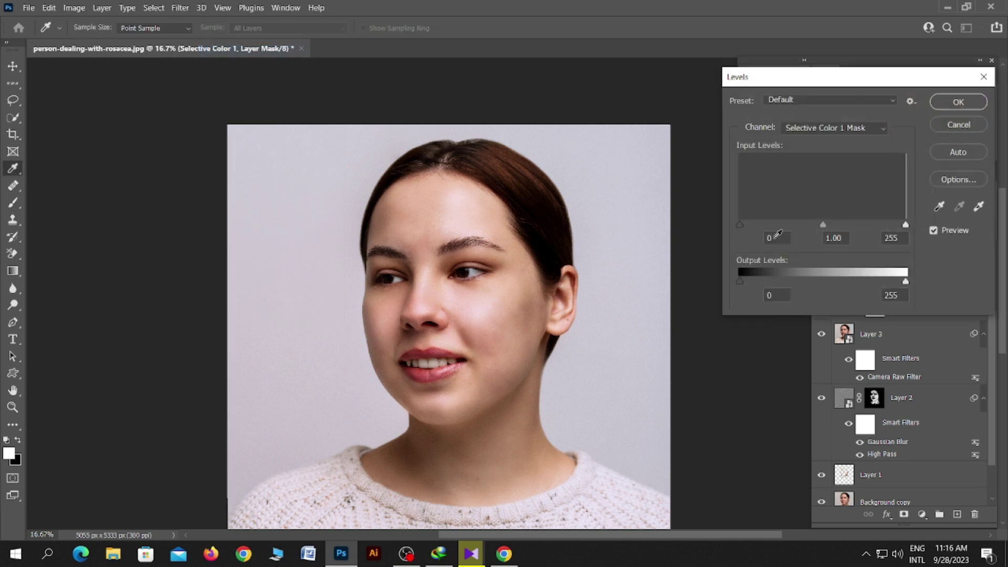
pyautogui.moveTo(823, 225); pyautogui.dragTo(826, 225)
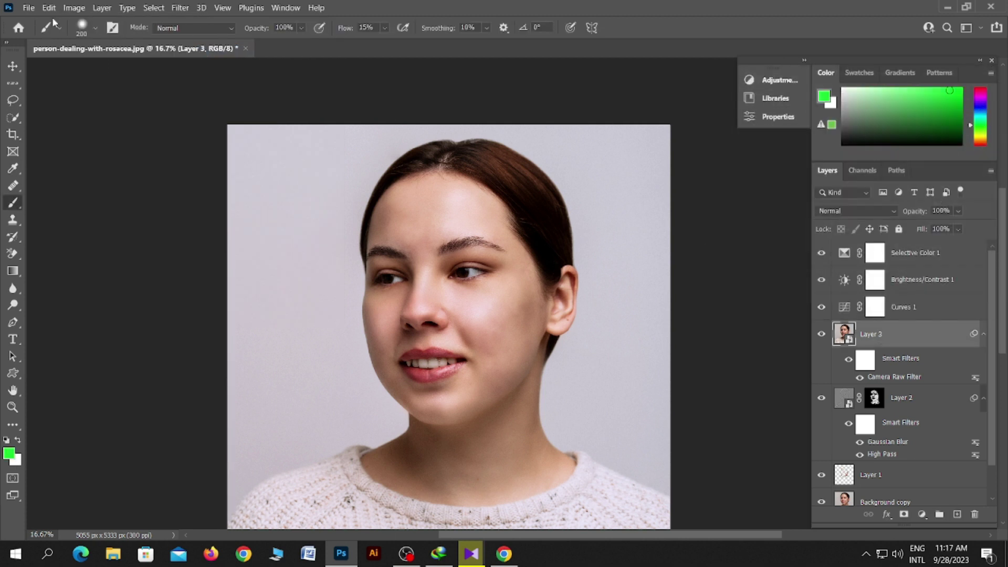
pyautogui.click(74, 7)
pyautogui.click(250, 93)
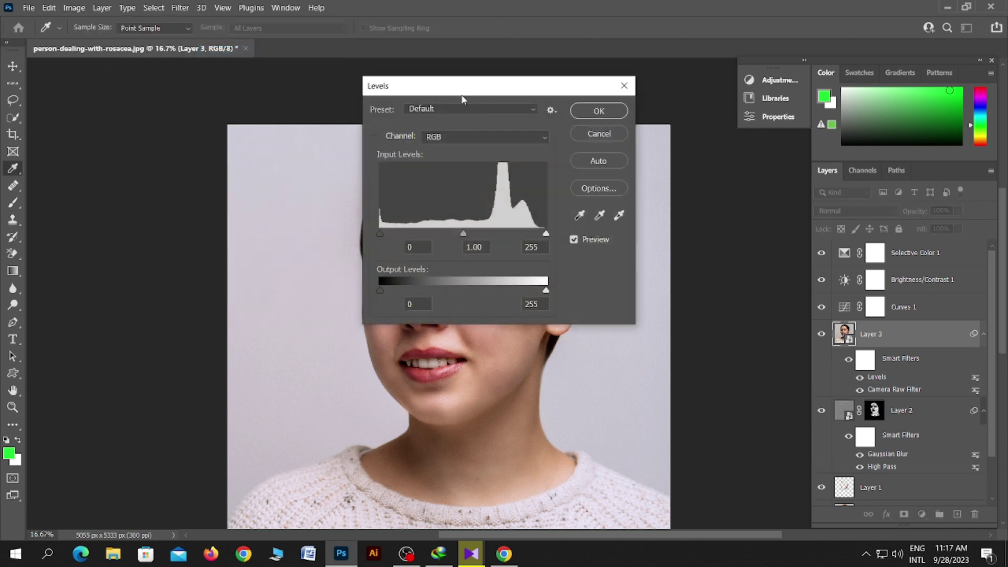
pyautogui.moveTo(462, 99); pyautogui.dragTo(666, 103)
pyautogui.moveTo(668, 237); pyautogui.dragTo(670, 238)
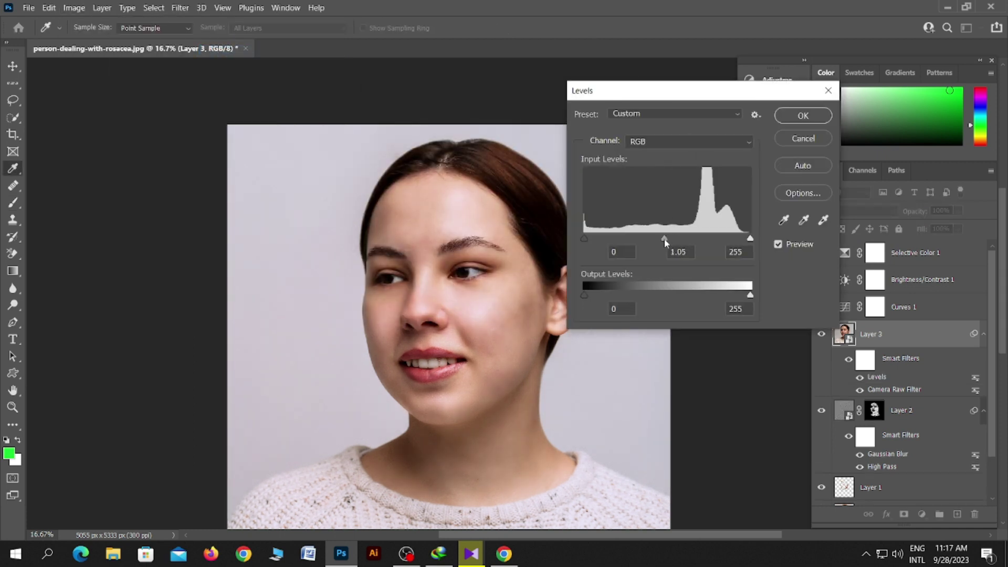